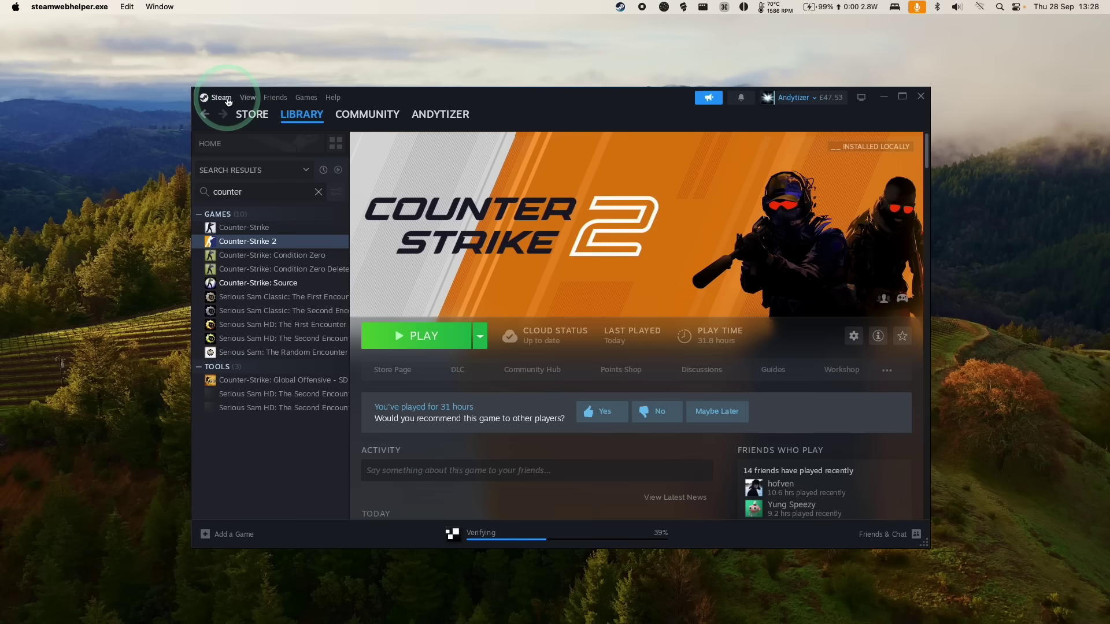
Quit the Steam client using Exit from its Steam menu.
left_click(222, 98)
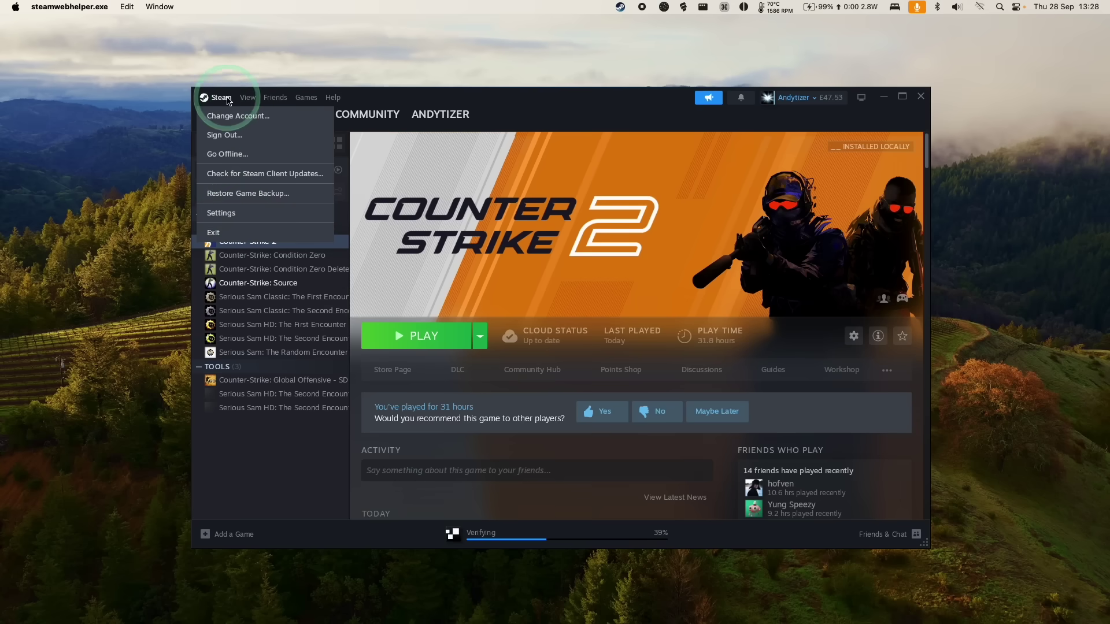
left_click(227, 231)
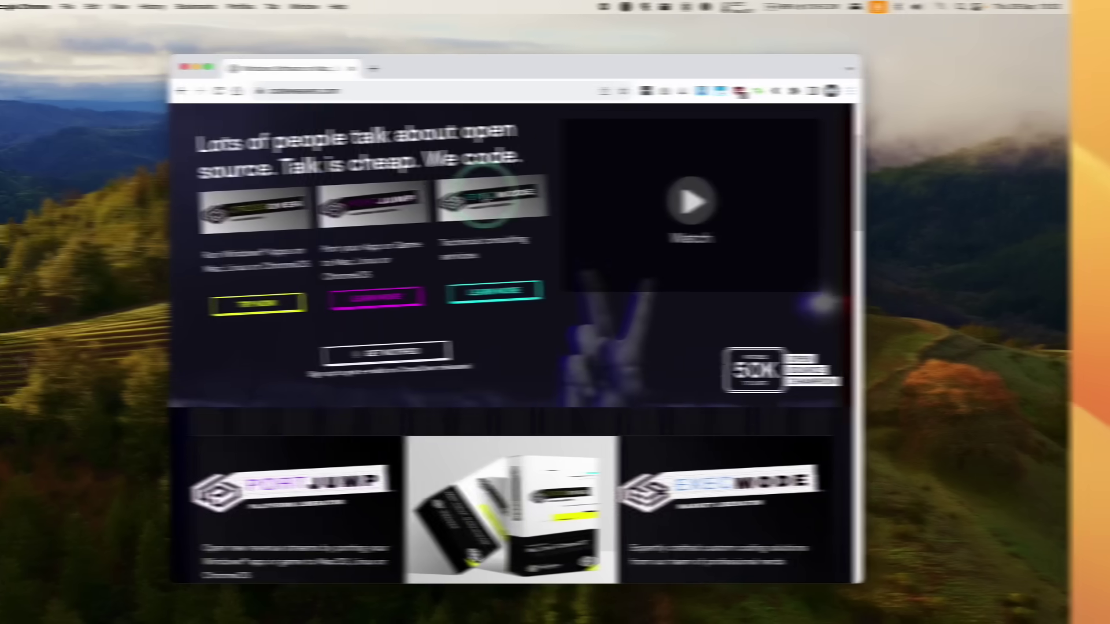
scroll(520, 199, "down", 5)
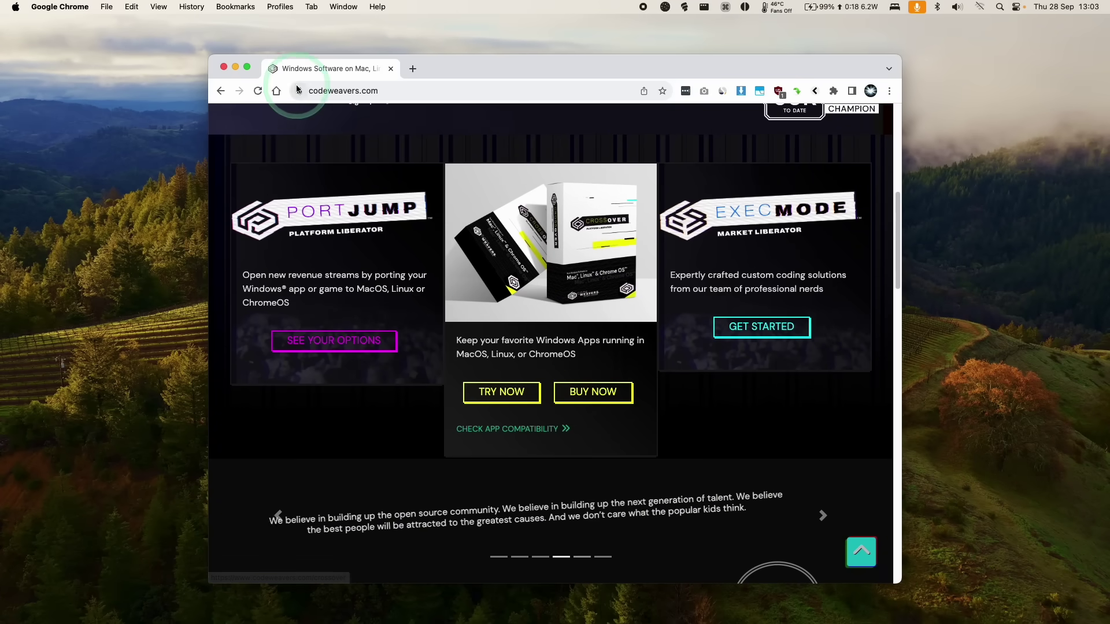
On the CrossOver store pricing page, apply the GAMEMODE23 promo code to the prices.
left_click(597, 395)
left_click_drag(478, 203, 627, 218)
left_click(610, 209)
left_click(348, 135)
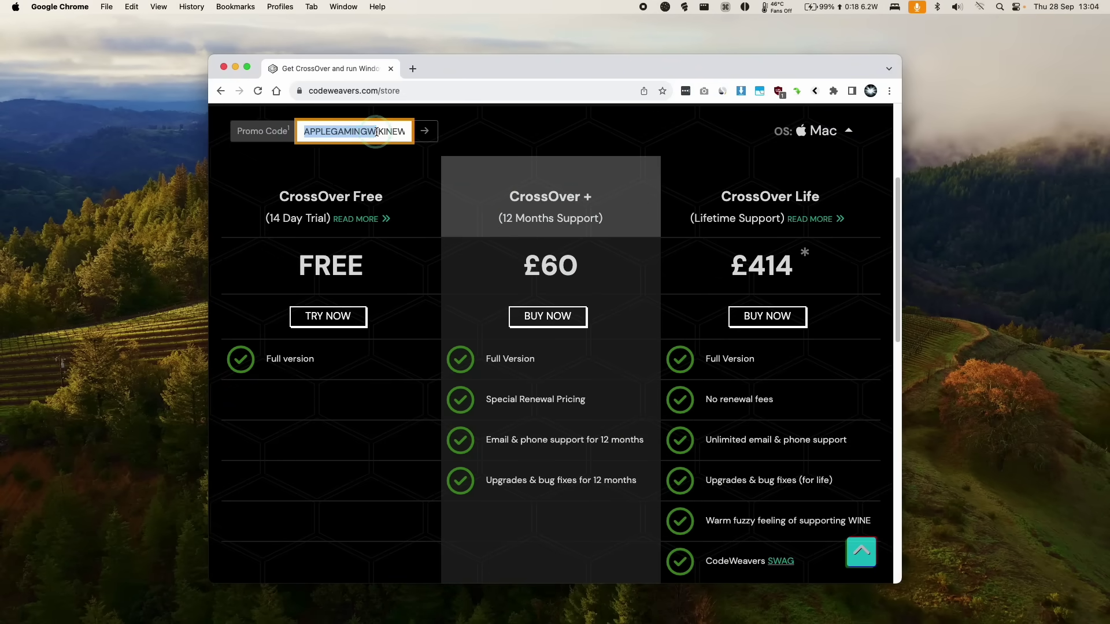
left_click(407, 133)
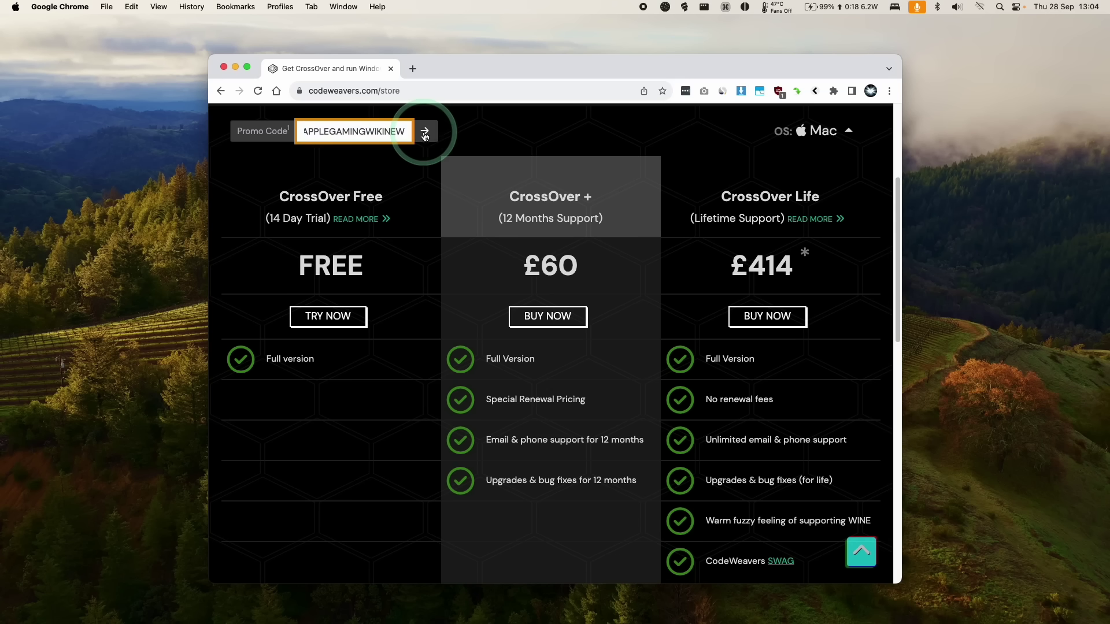
left_click(425, 133)
left_click_drag(471, 278, 640, 285)
left_click(572, 286)
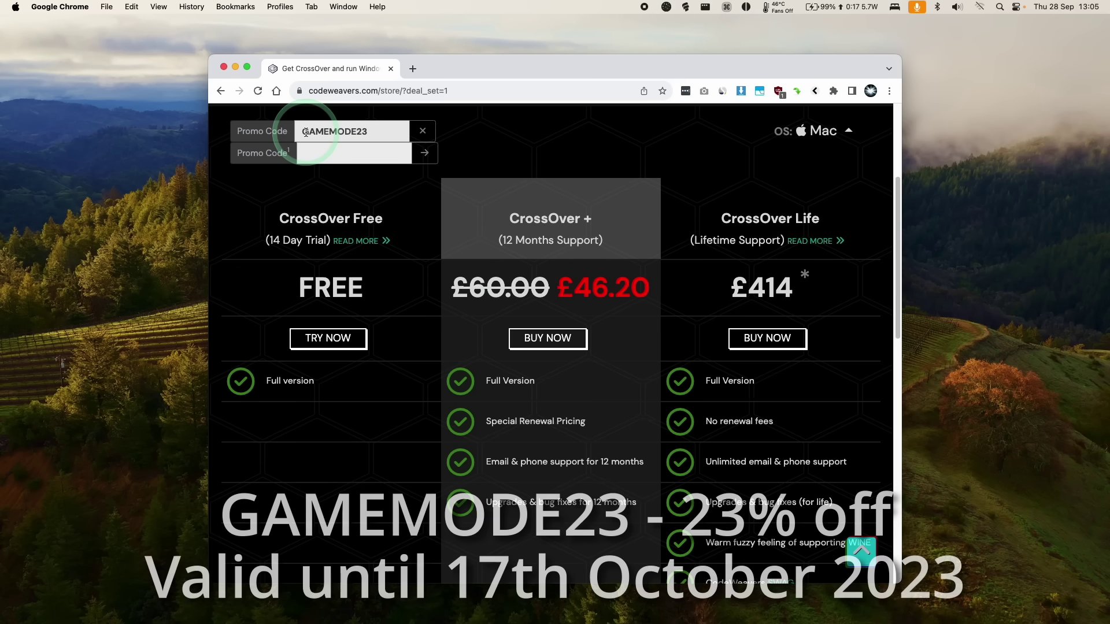
Buy CrossOver + at the discounted £46.20 and go back to the CodeWeavers homepage.
left_click(381, 134)
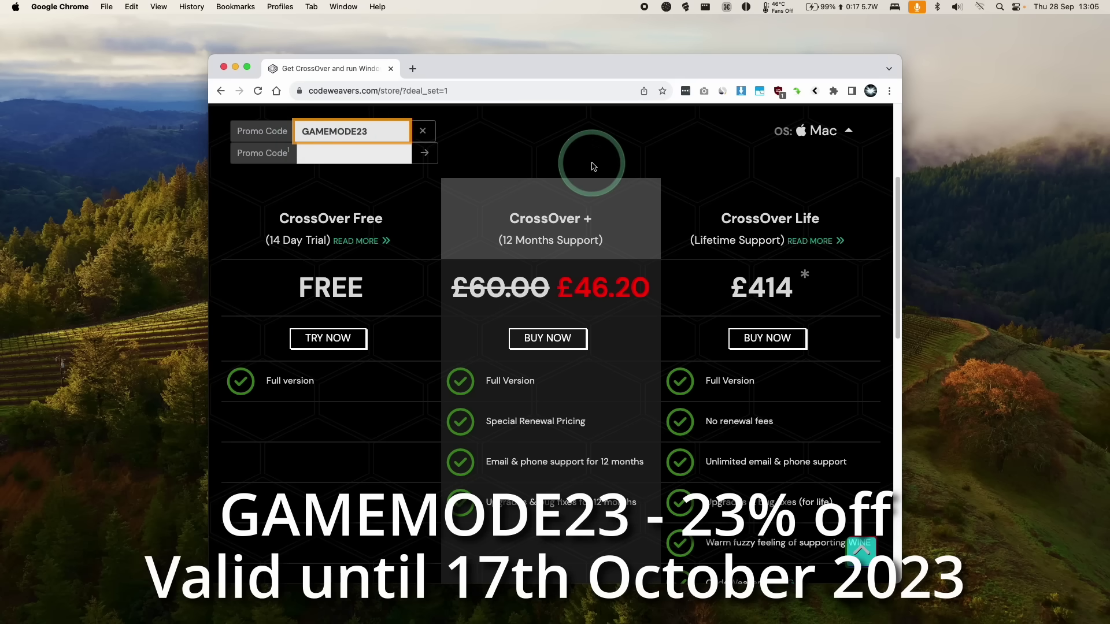
scroll(556, 231, "down", 3)
left_click(539, 266)
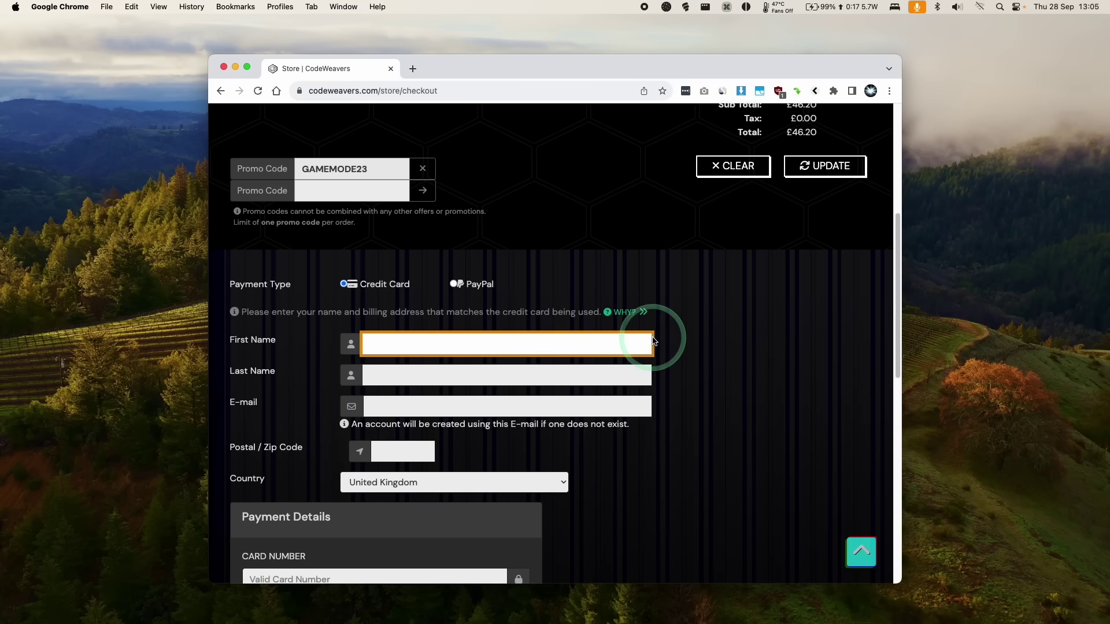
scroll(653, 341, "up", 5)
left_click(435, 194)
Fill in the CrossOver Mac 23.5.0 free trial form and save the trial download.
scroll(614, 264, "down", 8)
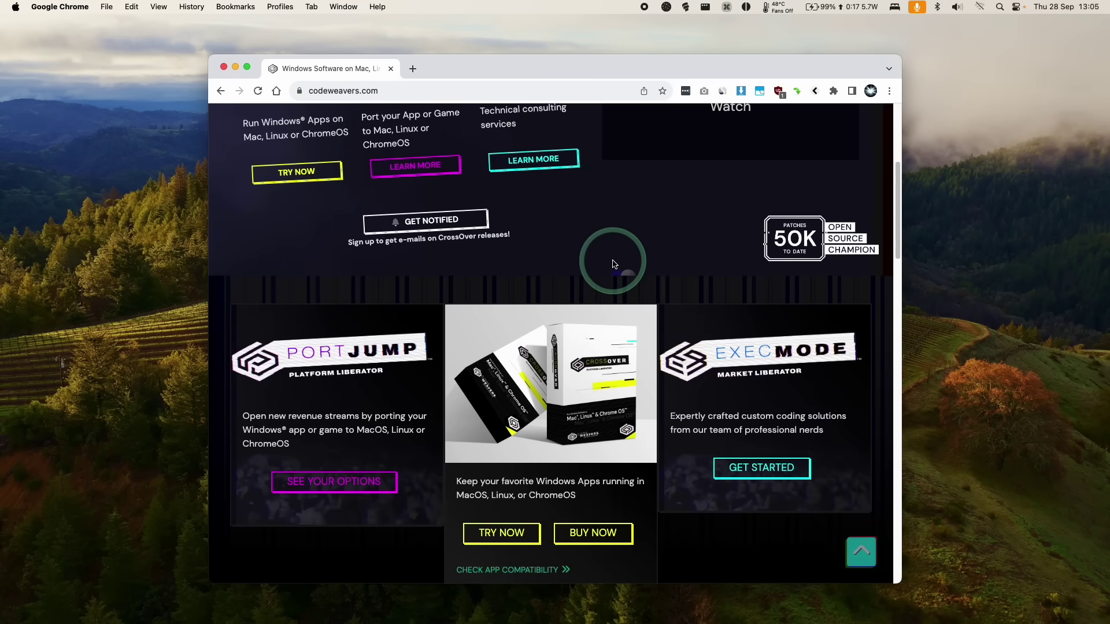
left_click(502, 398)
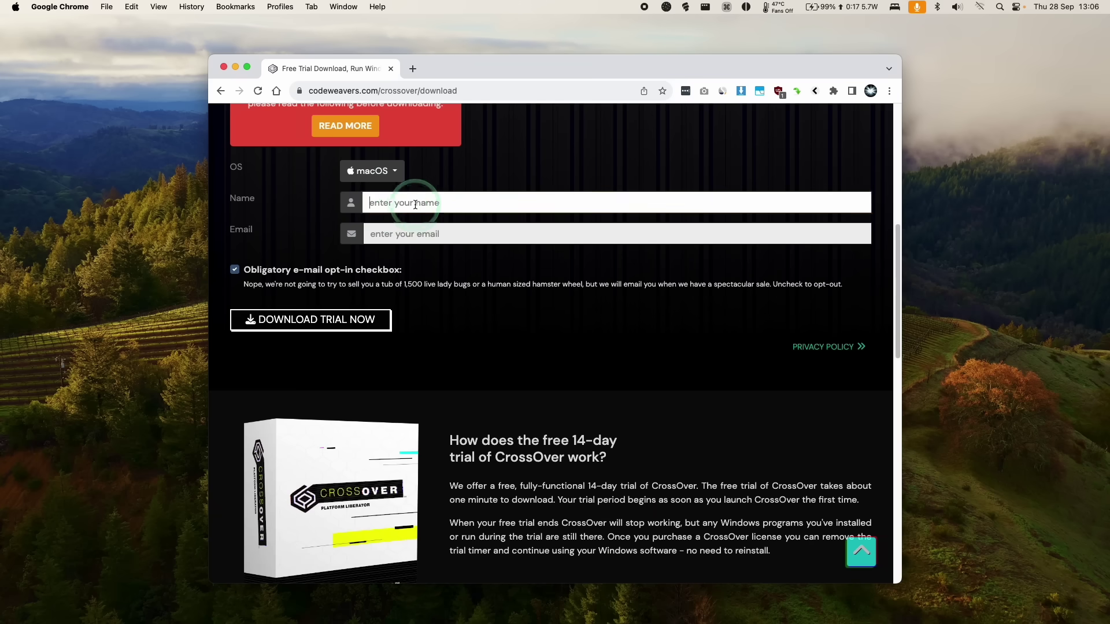
key("Tab")
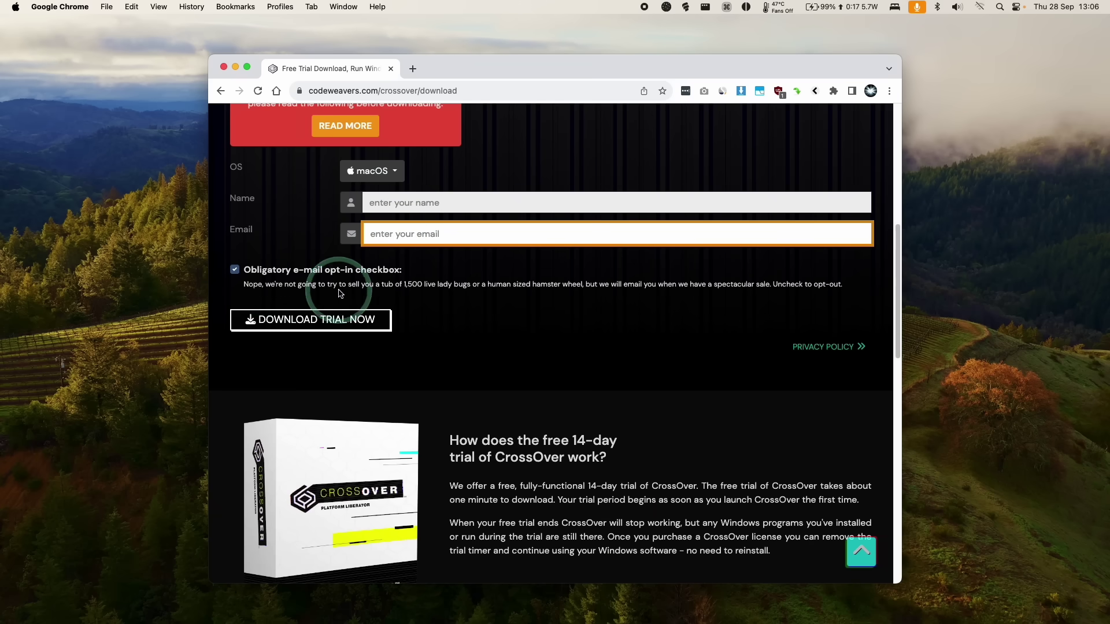
left_click(273, 324)
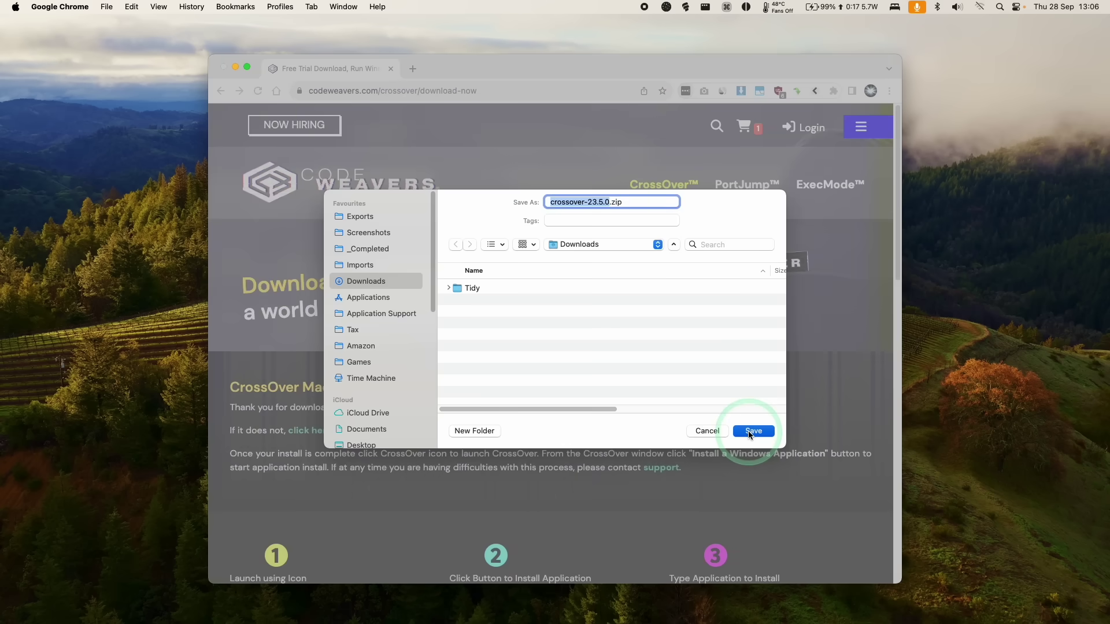
left_click(748, 430)
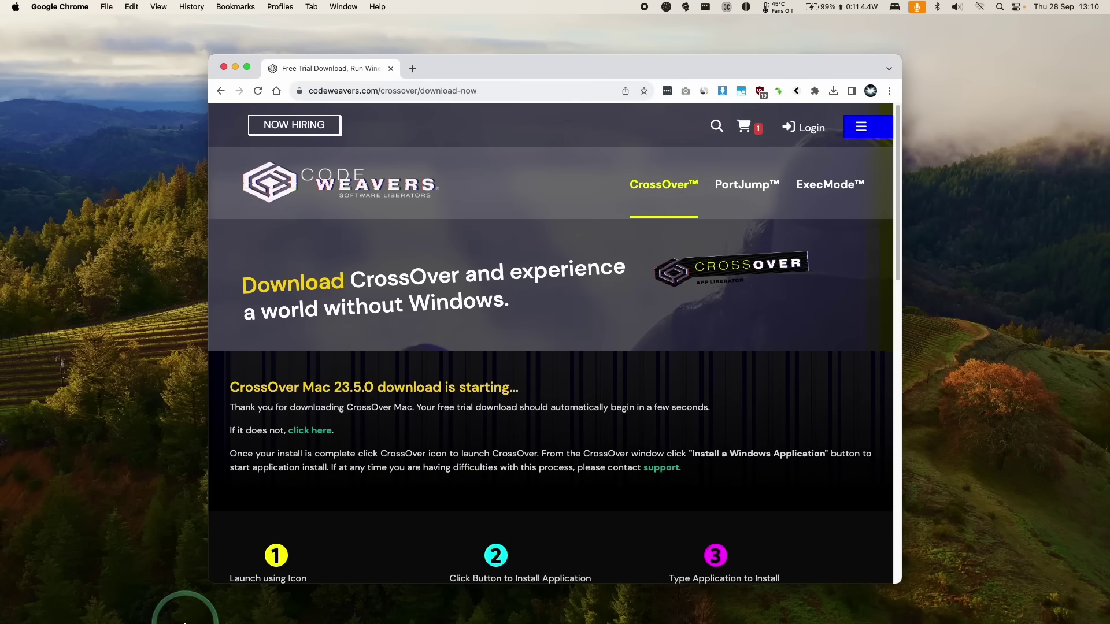
In a Finder window, find and expand crossover-23.5.0.zip in the Downloads folder.
mouse_move(162, 620)
left_click(128, 601)
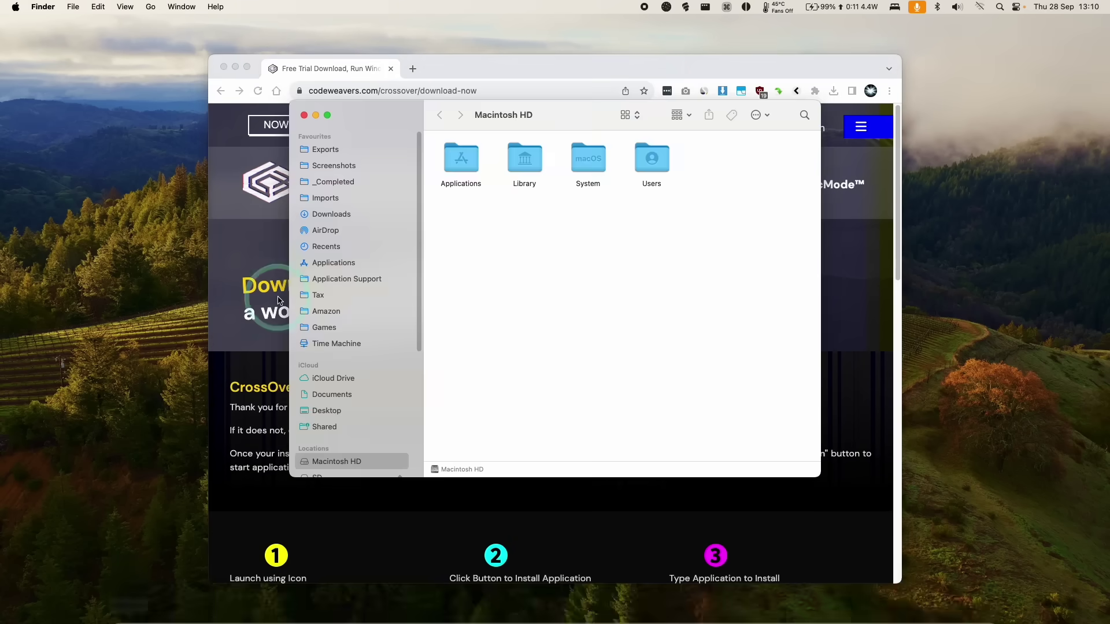
left_click(339, 215)
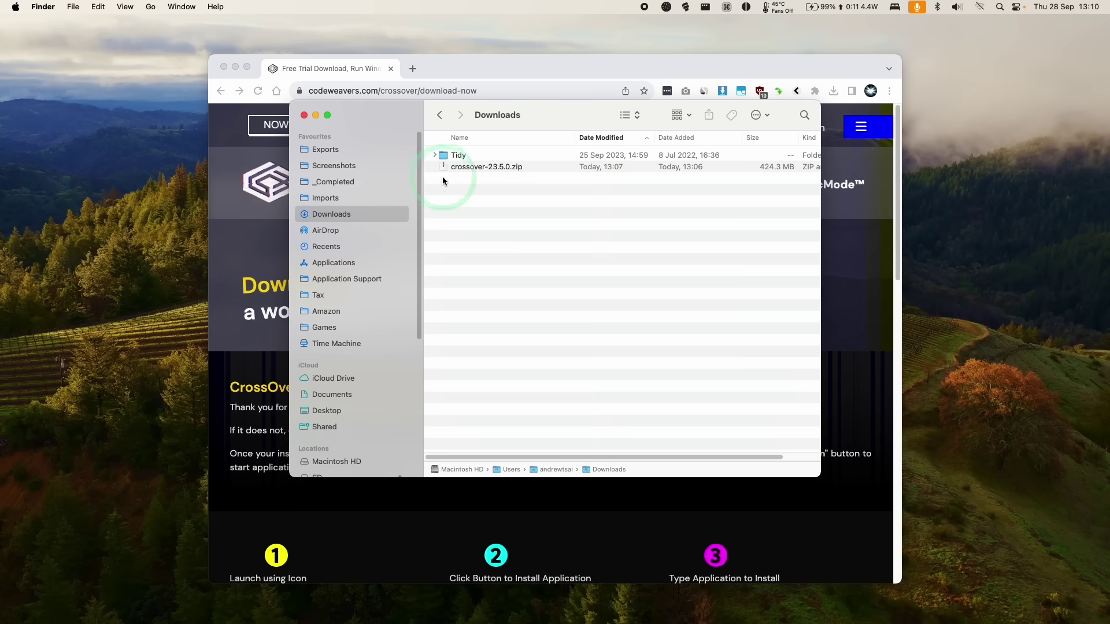
left_click(470, 168)
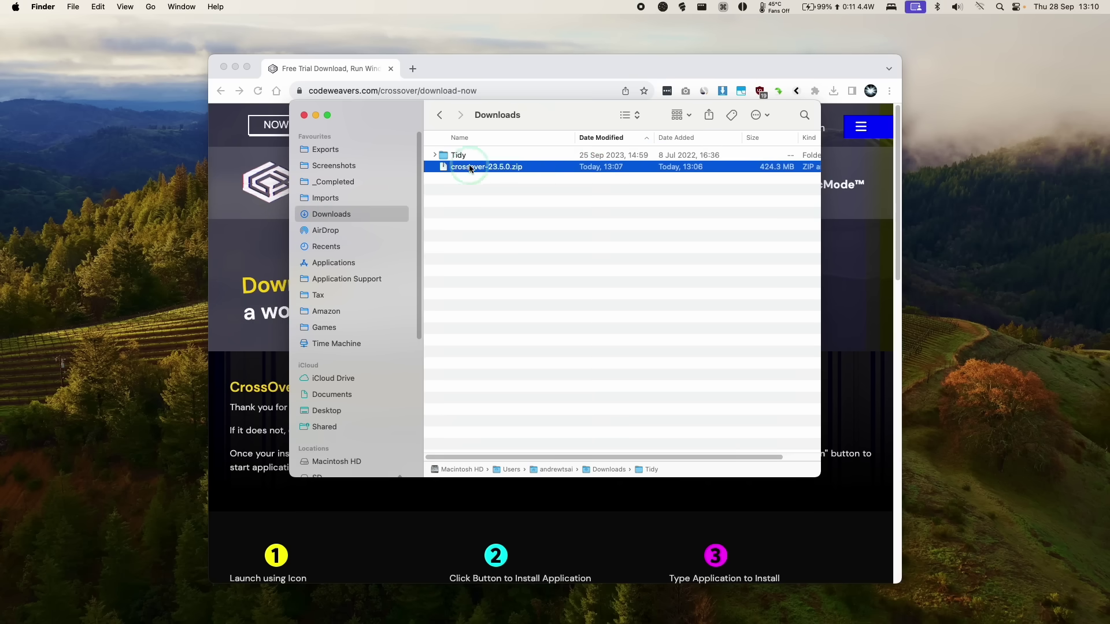
left_click(239, 67)
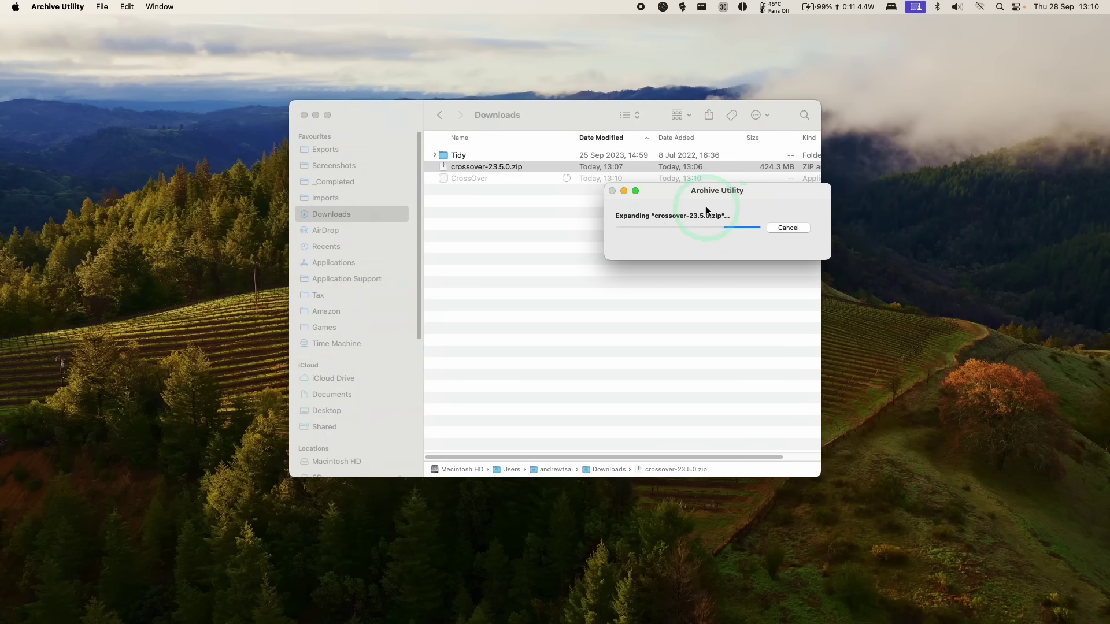
Move the extracted CrossOver app into Applications and locate it there.
left_click(448, 170)
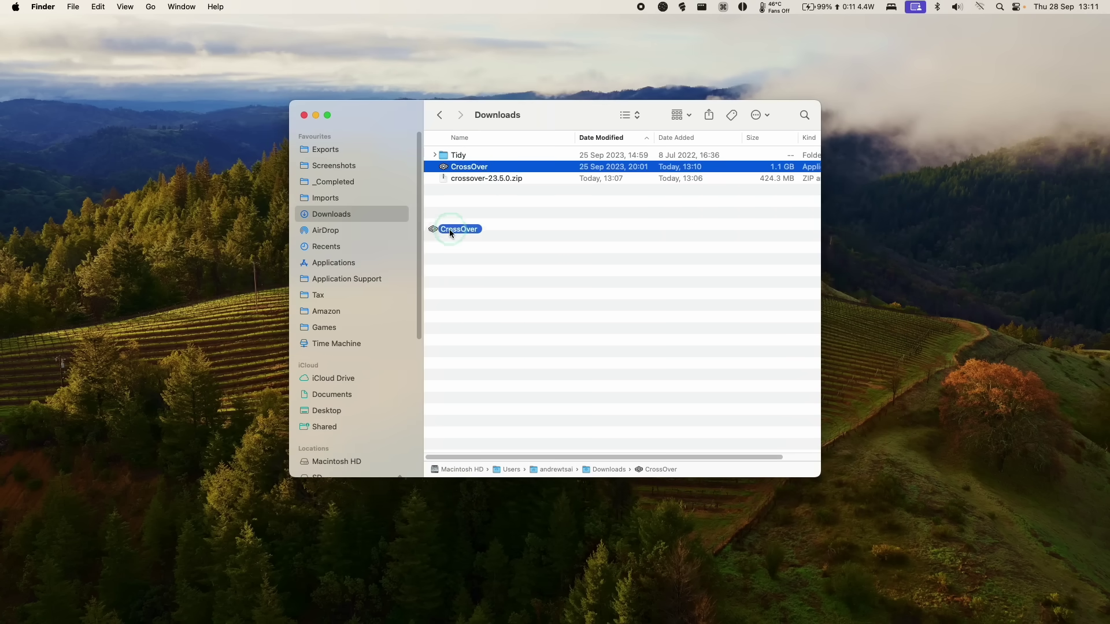
left_click_drag(371, 265, 343, 270)
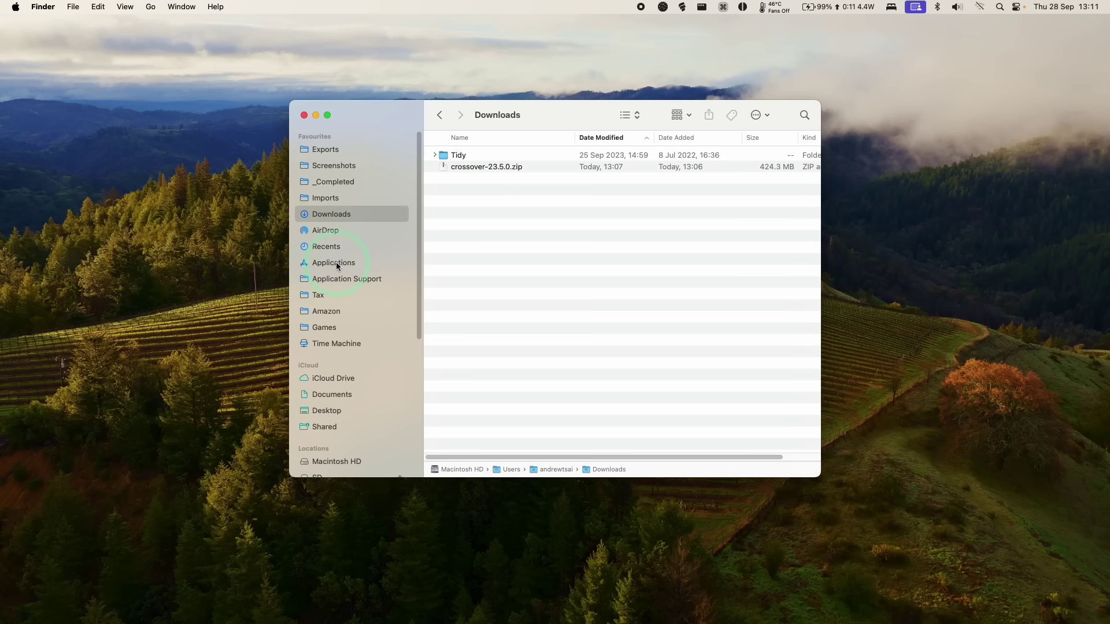
left_click(335, 263)
left_click(742, 202)
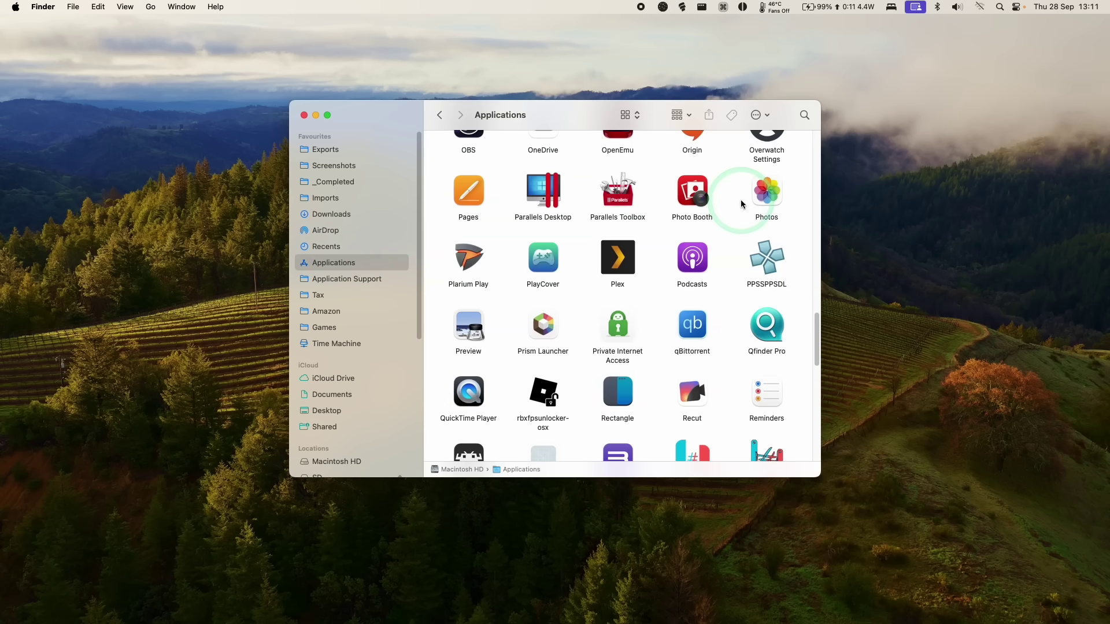
left_click_drag(818, 328, 806, 186)
left_click(609, 277)
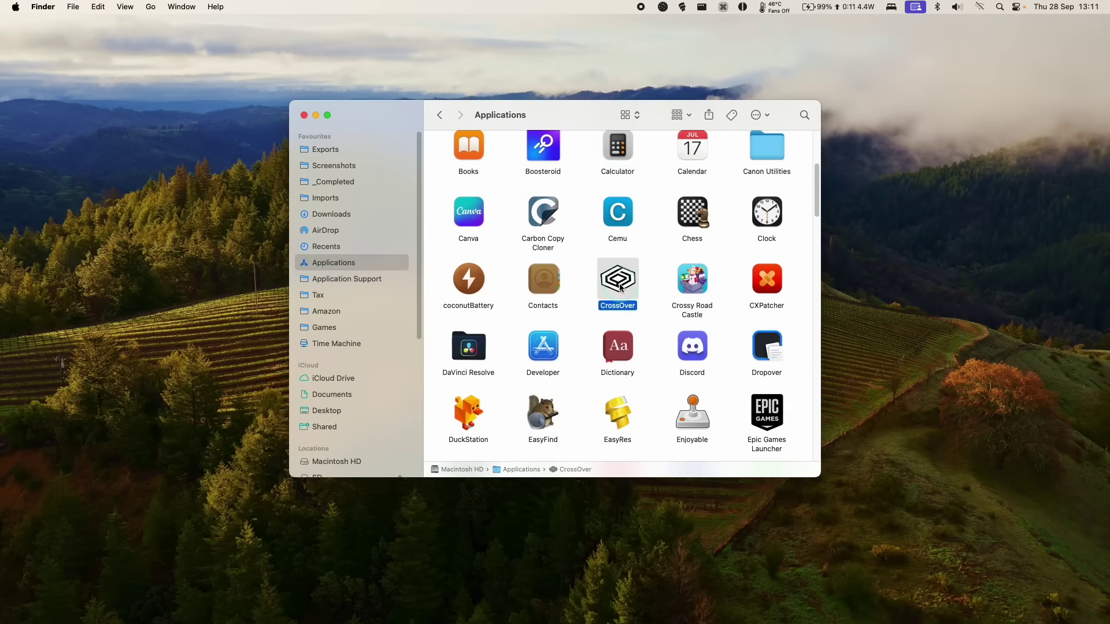
Launch the newly installed CrossOver, accepting the first-launch security prompt.
left_click(998, 330)
left_click(492, 183)
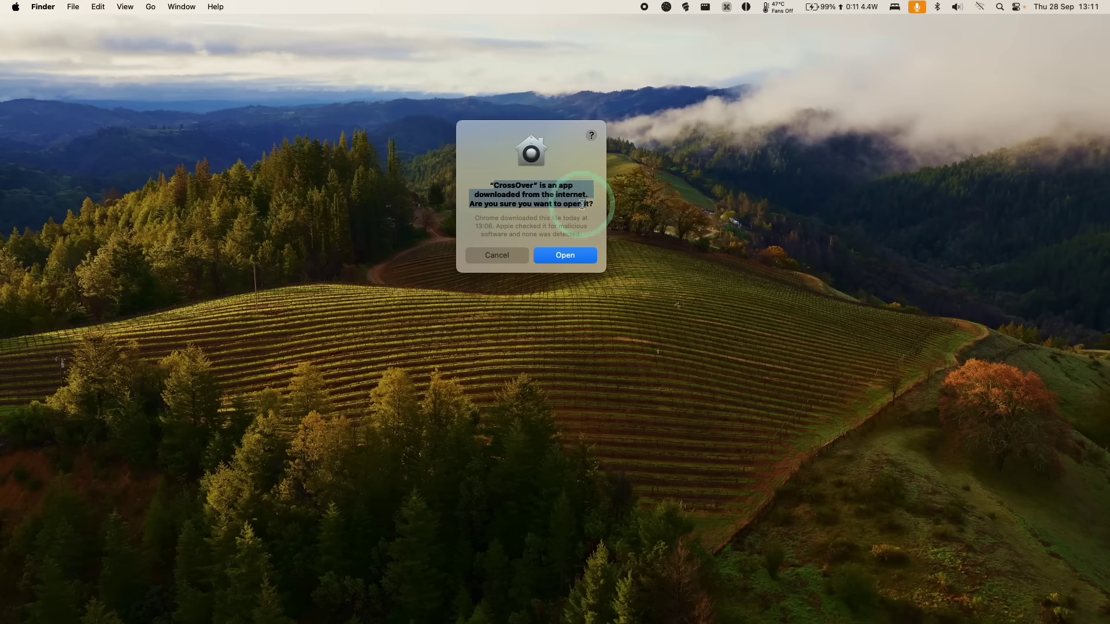
left_click(557, 252)
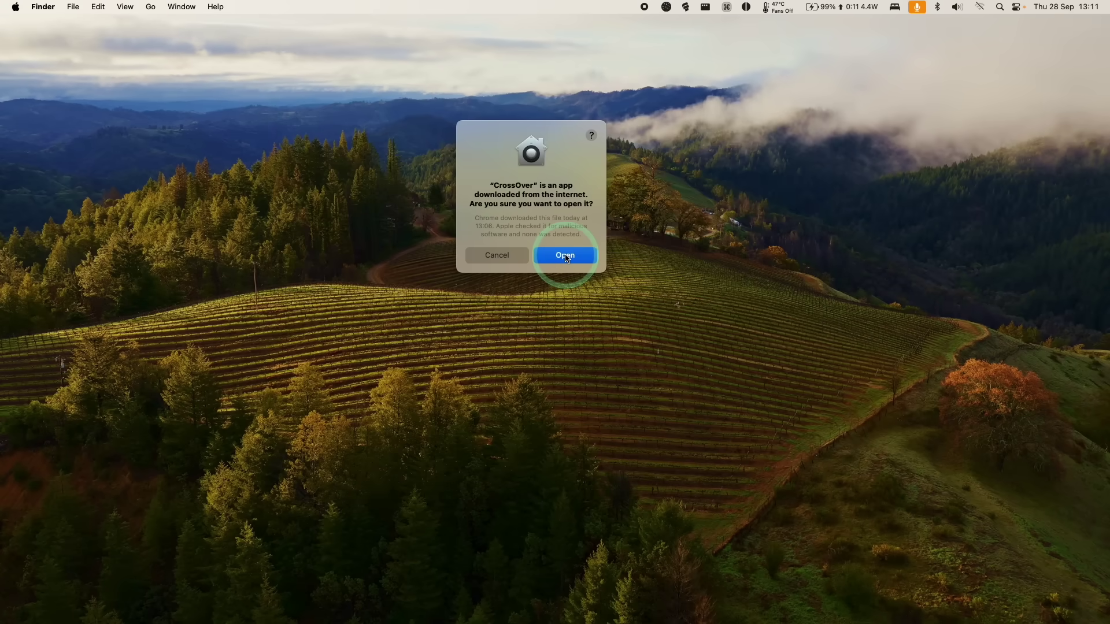
left_click(370, 269)
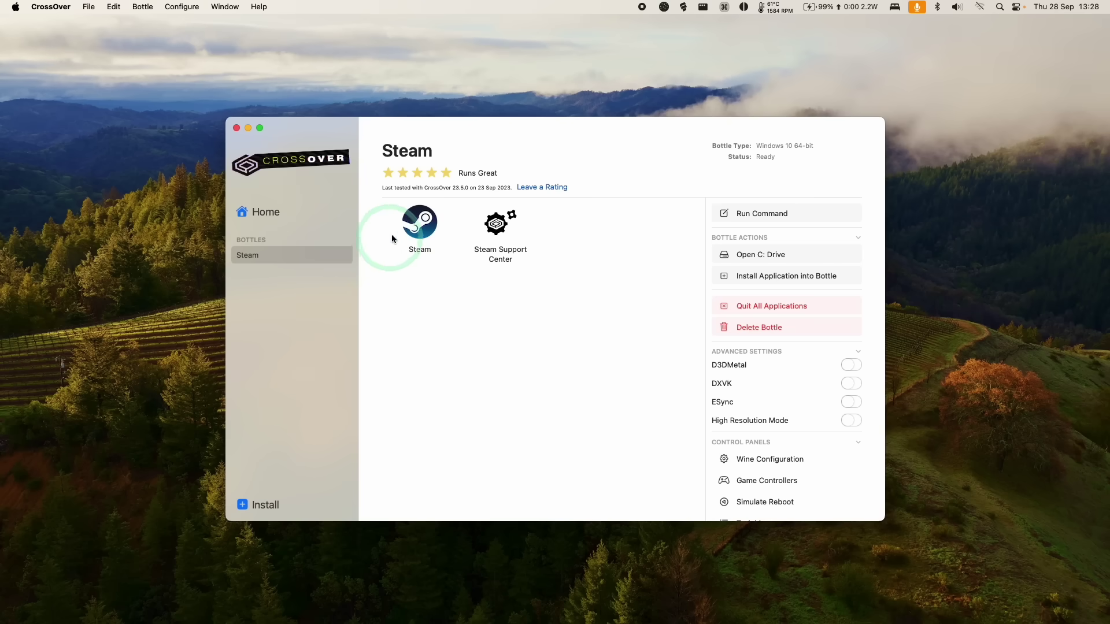
Select the Steam app in the bottle, then quit CrossOver from its application menu.
left_click(425, 234)
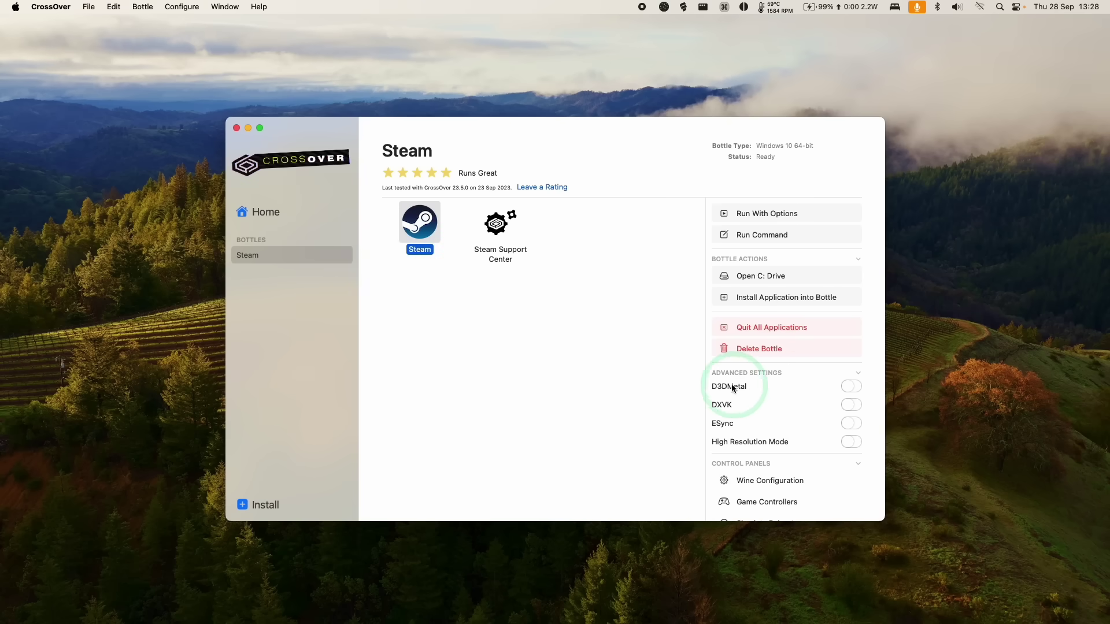
mouse_move(729, 391)
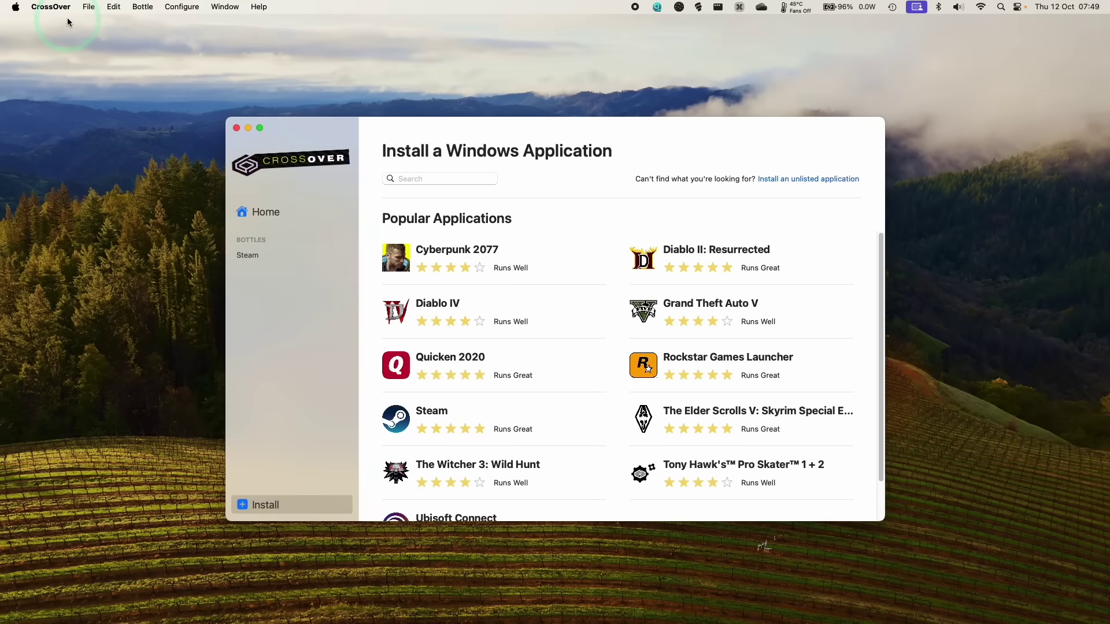
left_click(52, 6)
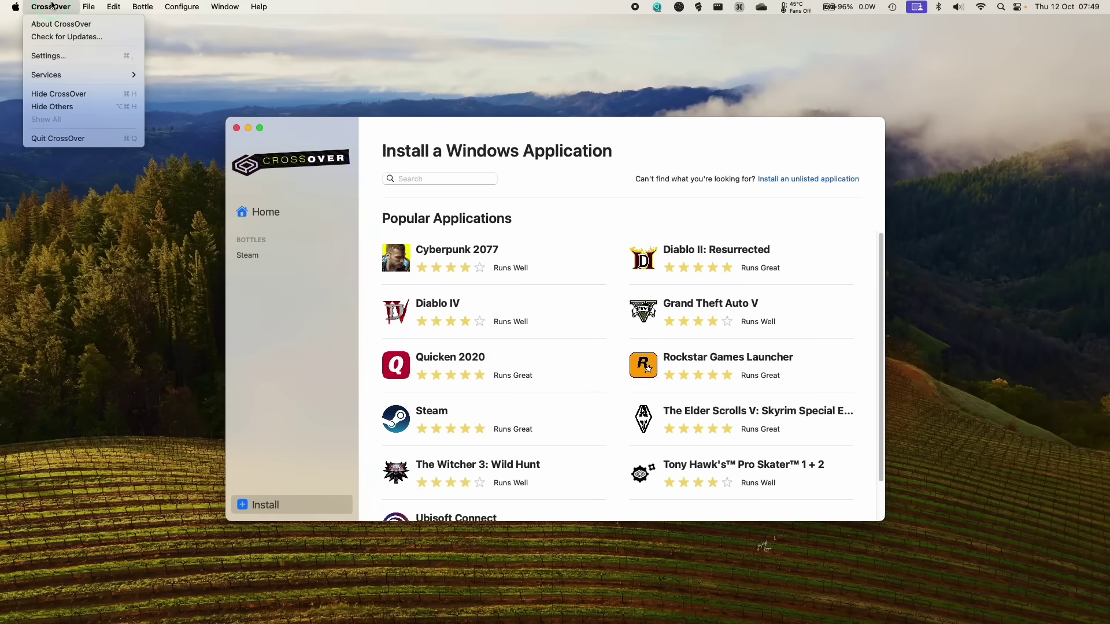
left_click(65, 139)
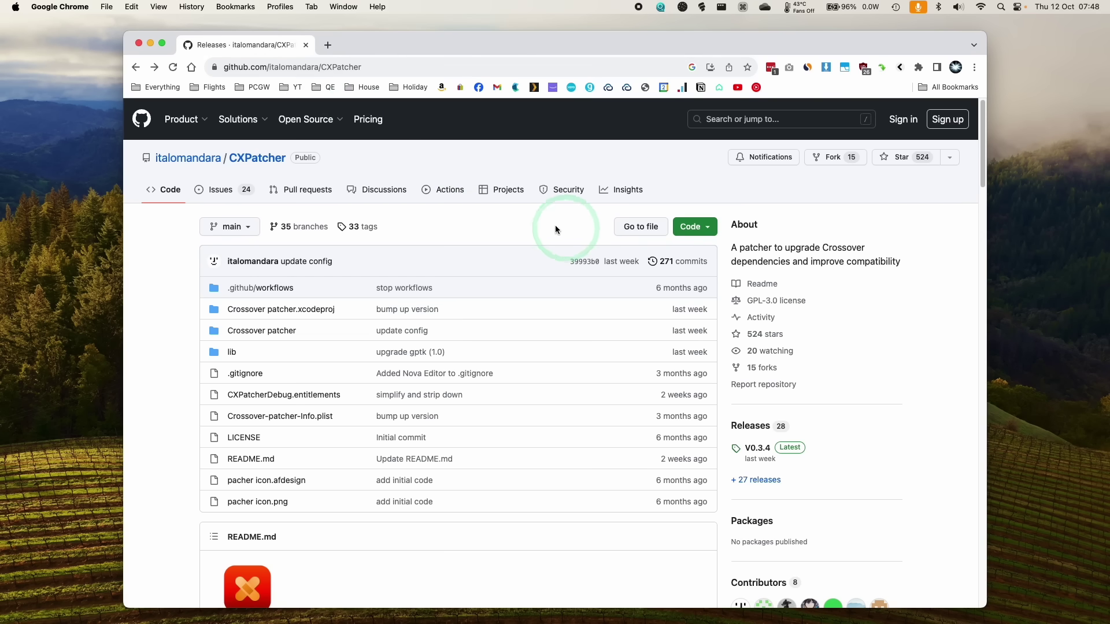
Open the CXPatcher releases and read the V0.3.4 and V0.4 for Crossover 23.5 notes.
scroll(753, 279, "down", 5)
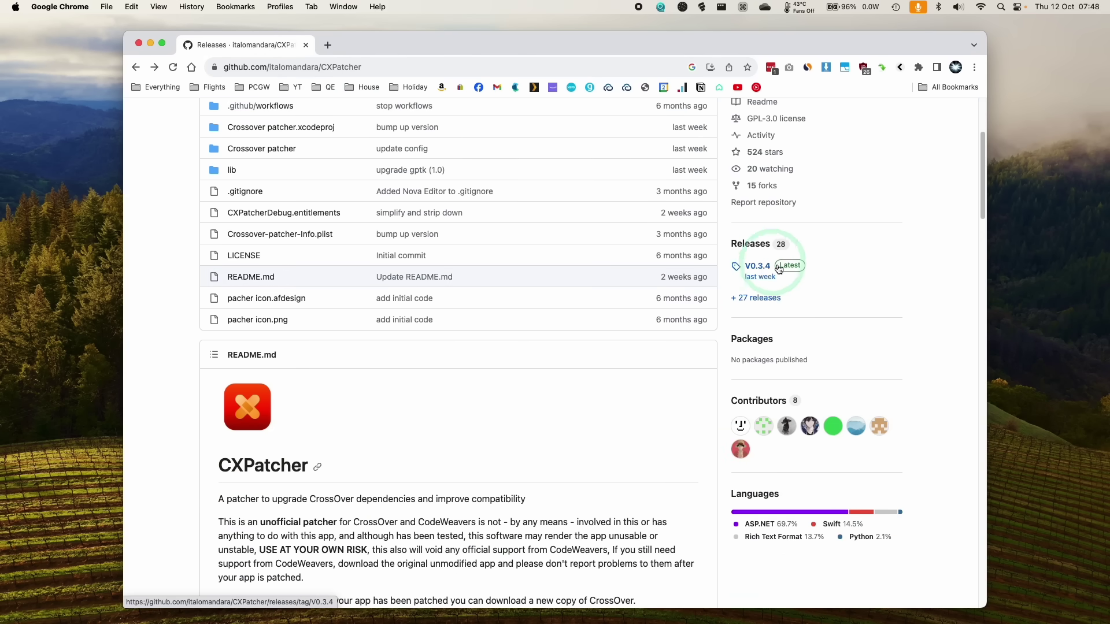
left_click(753, 258)
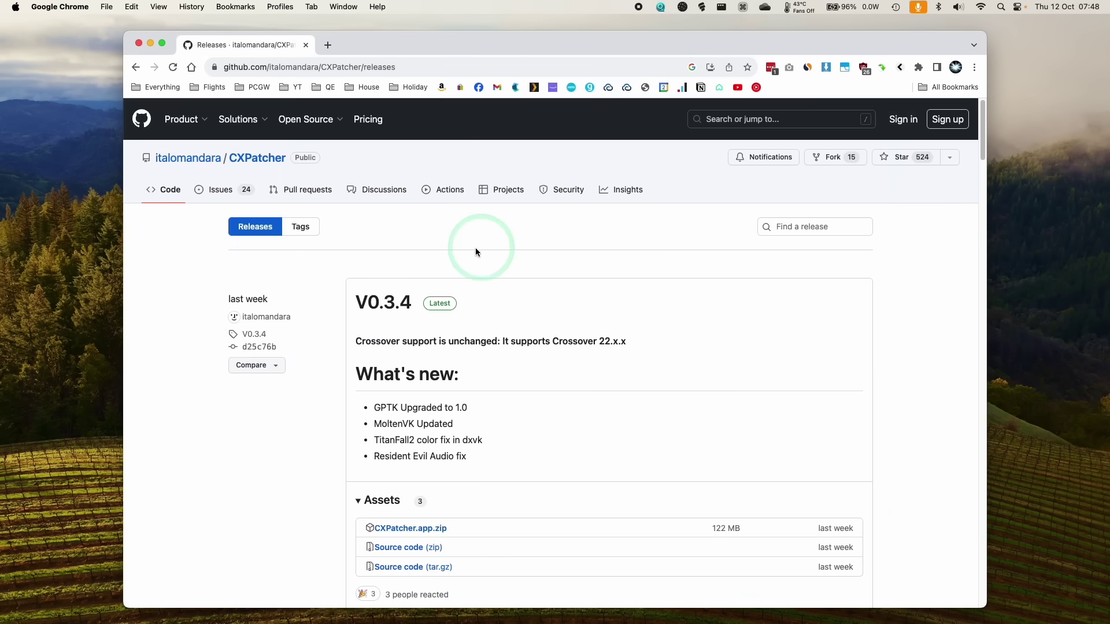
scroll(233, 290, "down", 3)
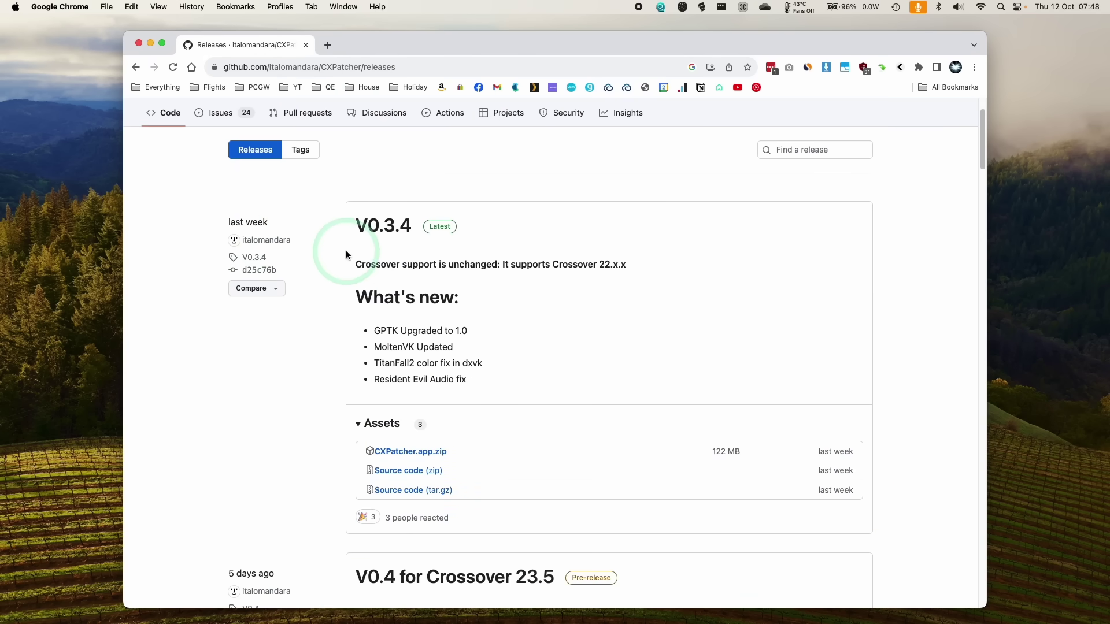
scroll(353, 264, "down", 1)
left_click_drag(353, 202, 417, 206)
left_click(382, 207)
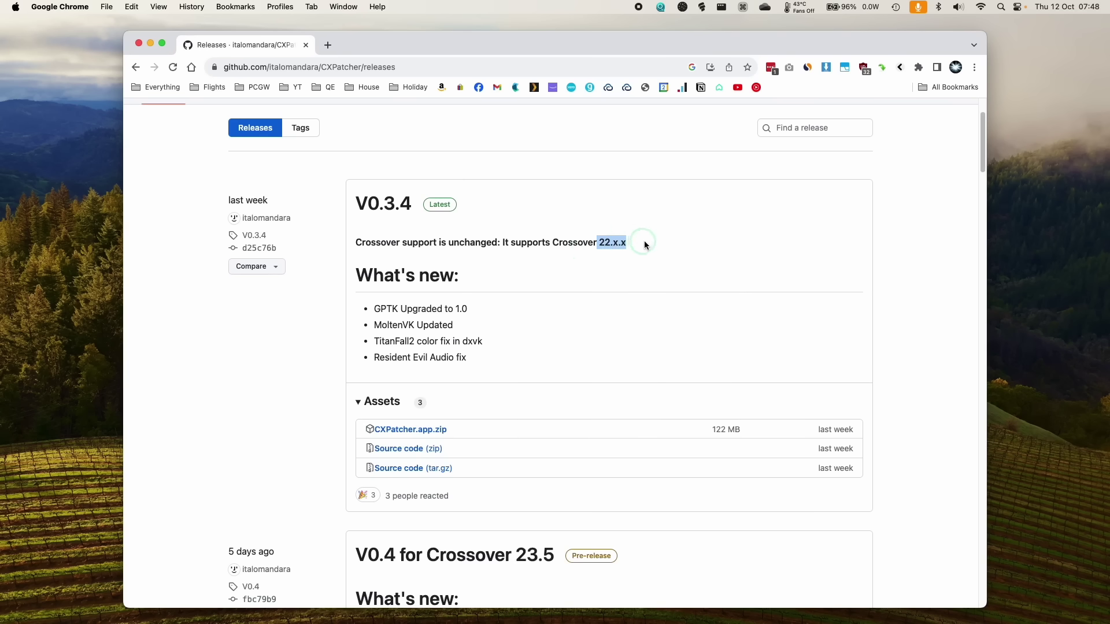
scroll(394, 196, "down", 17)
left_click(230, 145)
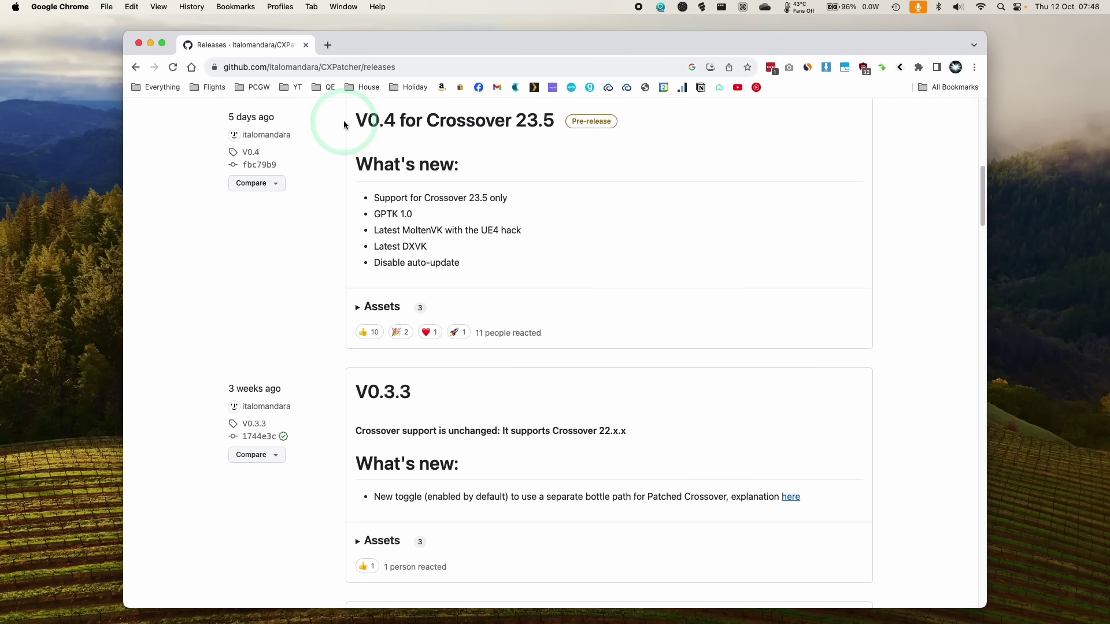
left_click_drag(346, 124, 565, 129)
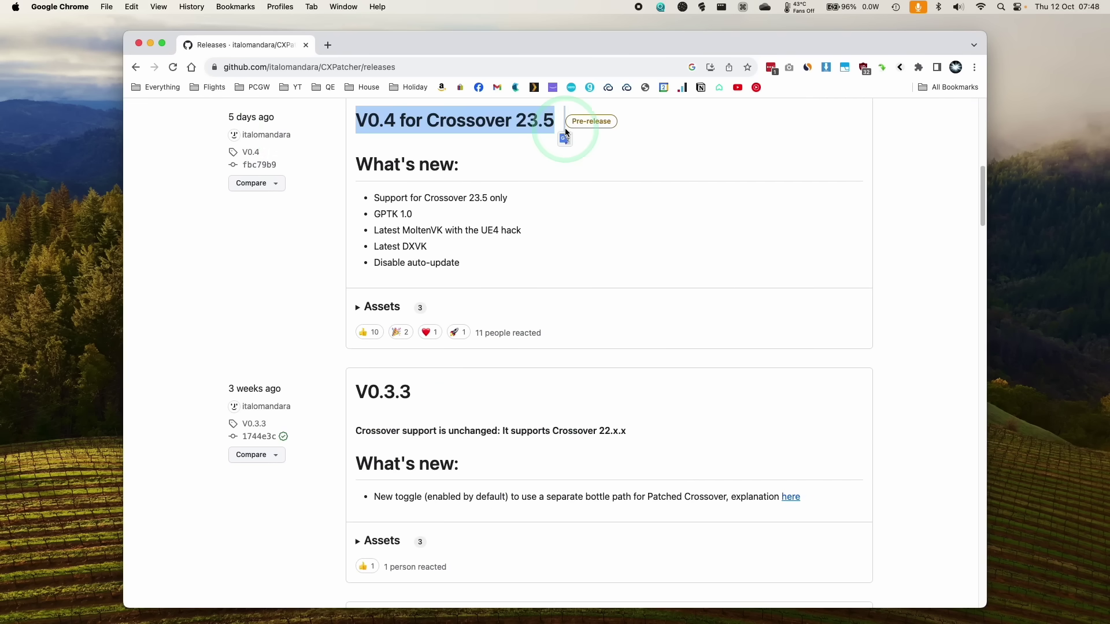
left_click(540, 127)
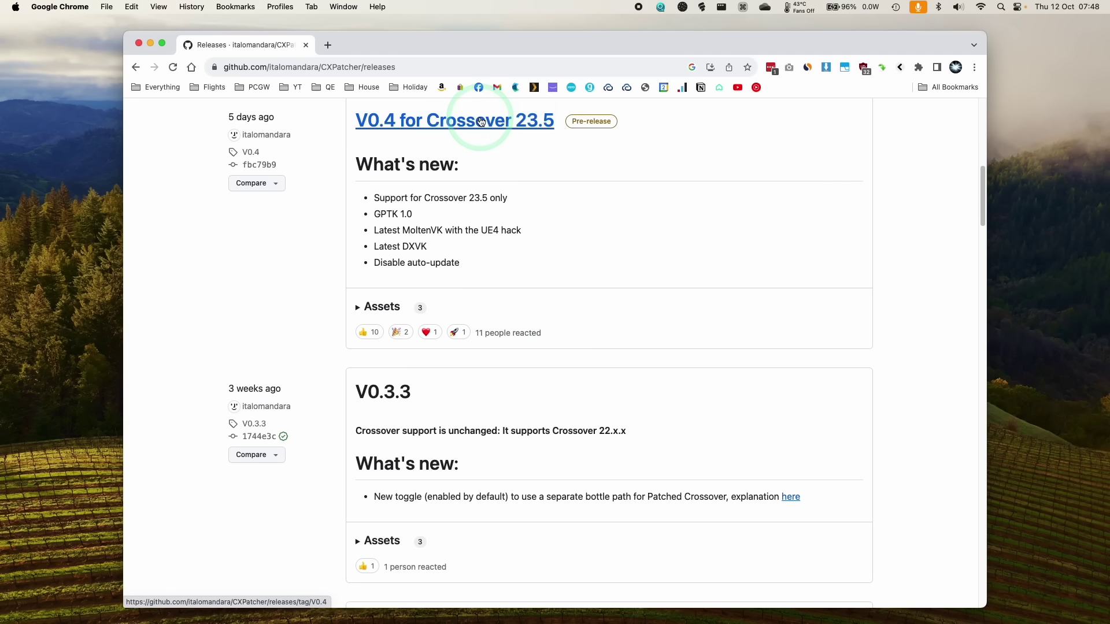
left_click_drag(554, 126, 514, 121)
left_click(437, 120)
left_click(560, 127)
left_click(376, 211)
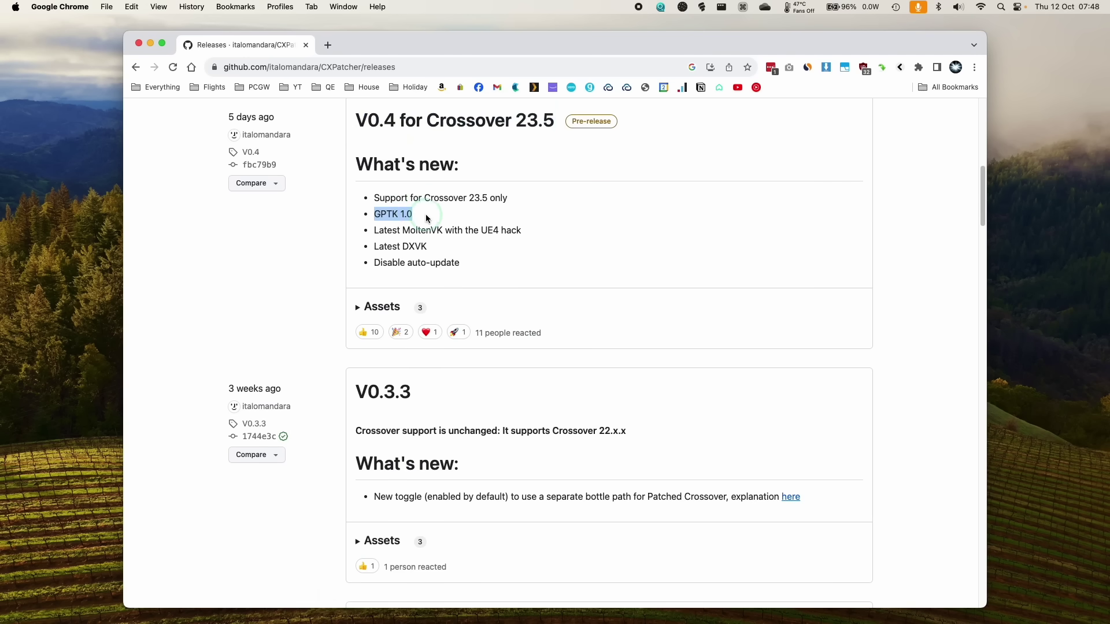
Expand the V0.4 assets and save CXPatcher.app.zip into Downloads.
scroll(521, 145, "up", 1)
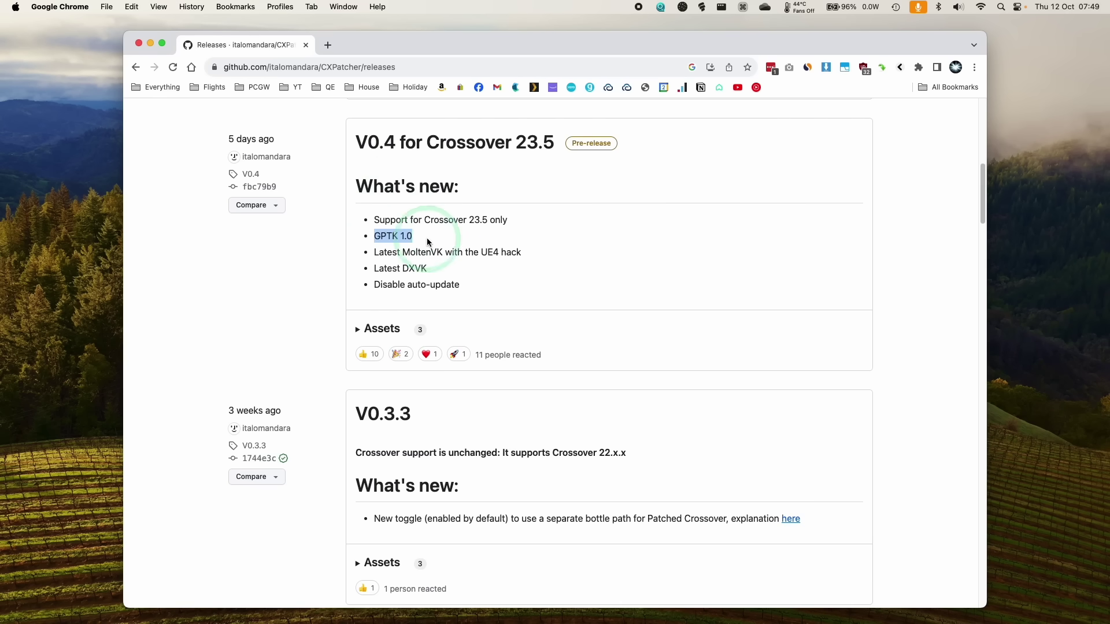
left_click(563, 259)
left_click(359, 330)
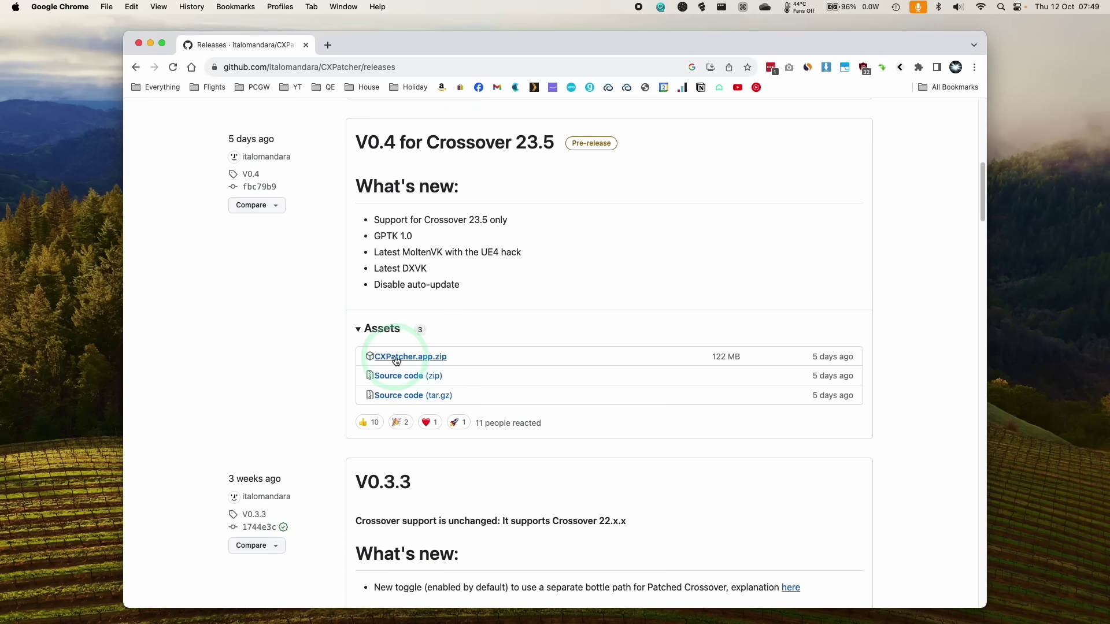
left_click(431, 357)
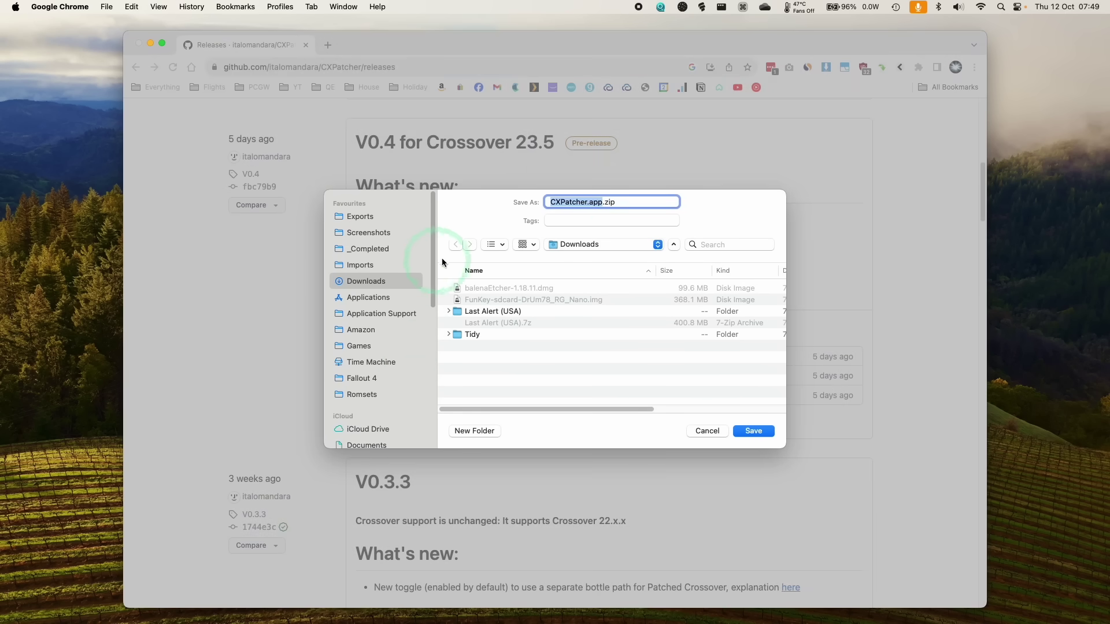
left_click(757, 428)
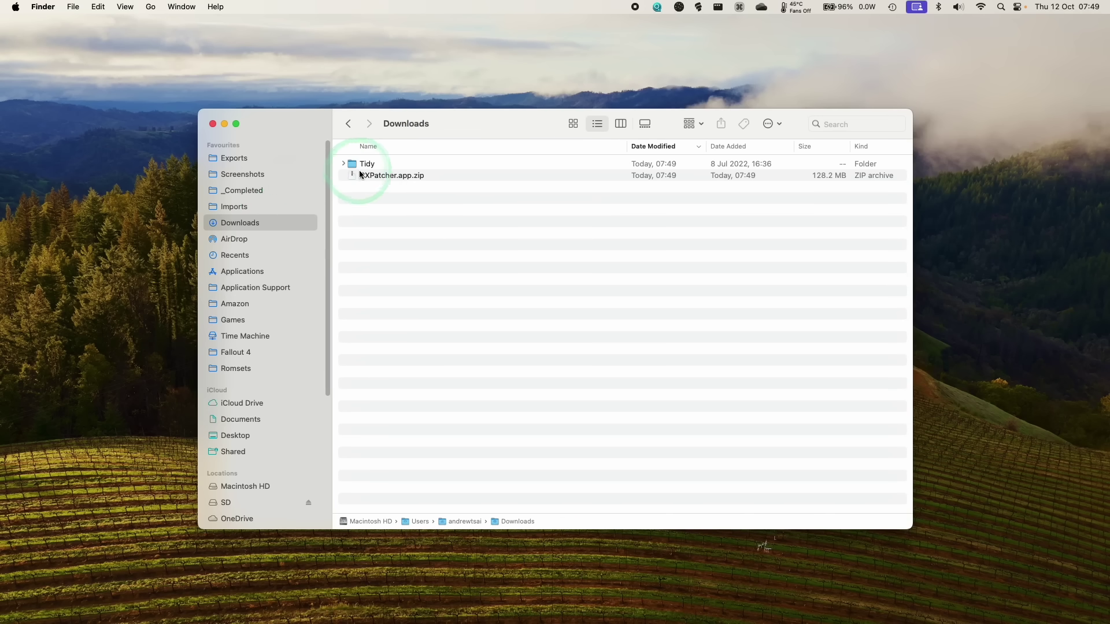
Unzip CXPatcher.app.zip and move CXPatcher into the Applications folder.
left_click(365, 176)
double_click(371, 176)
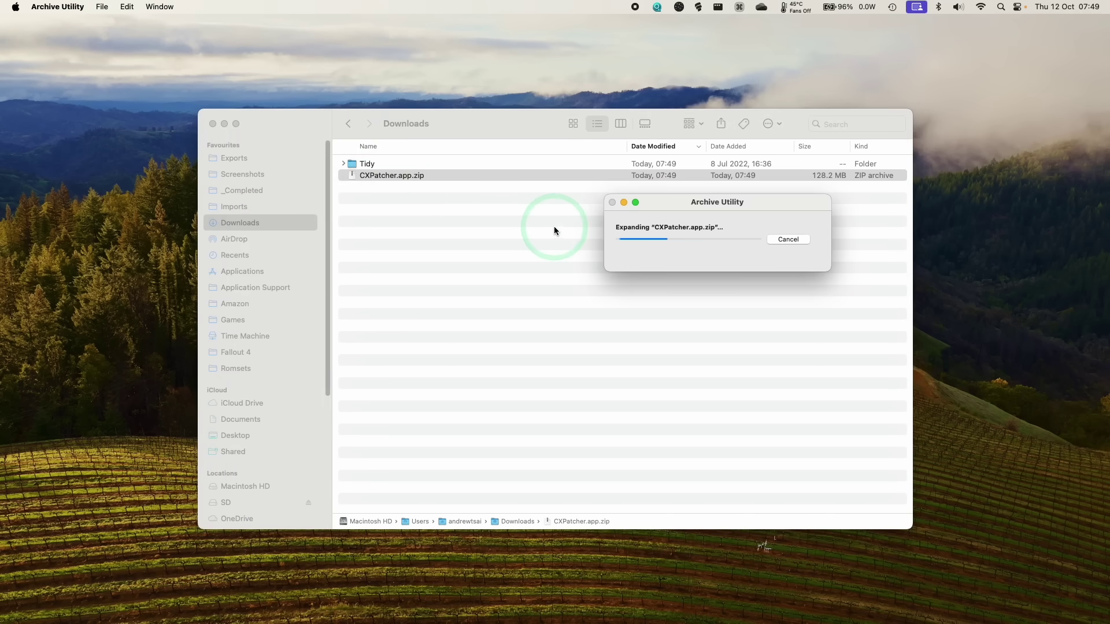
left_click_drag(373, 189, 358, 208)
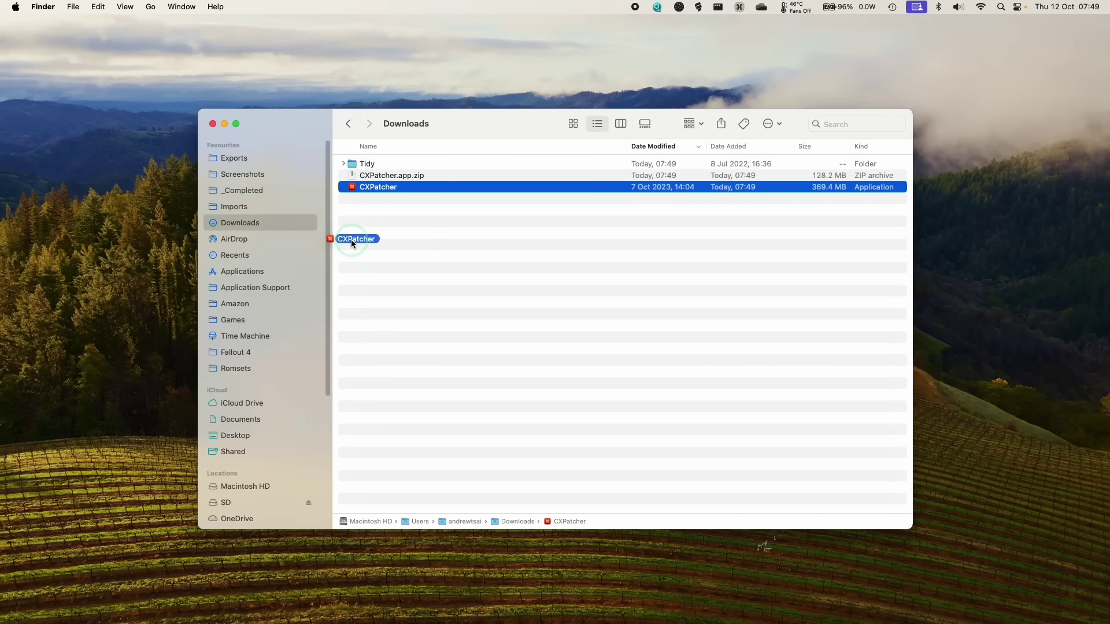
left_click_drag(338, 260, 242, 272)
scroll(621, 324, "up", 5)
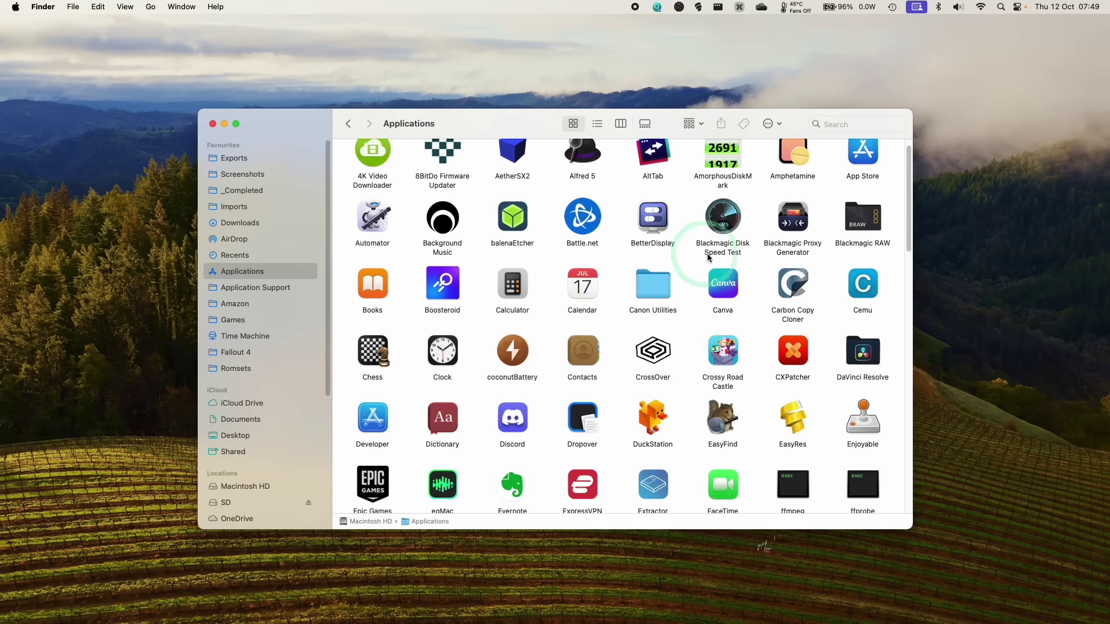
Try launching CXPatcher from Applications and dismiss the can't-be-opened warning.
left_click(799, 351)
scroll(800, 351, "down", 1)
double_click(794, 319)
left_click(585, 221)
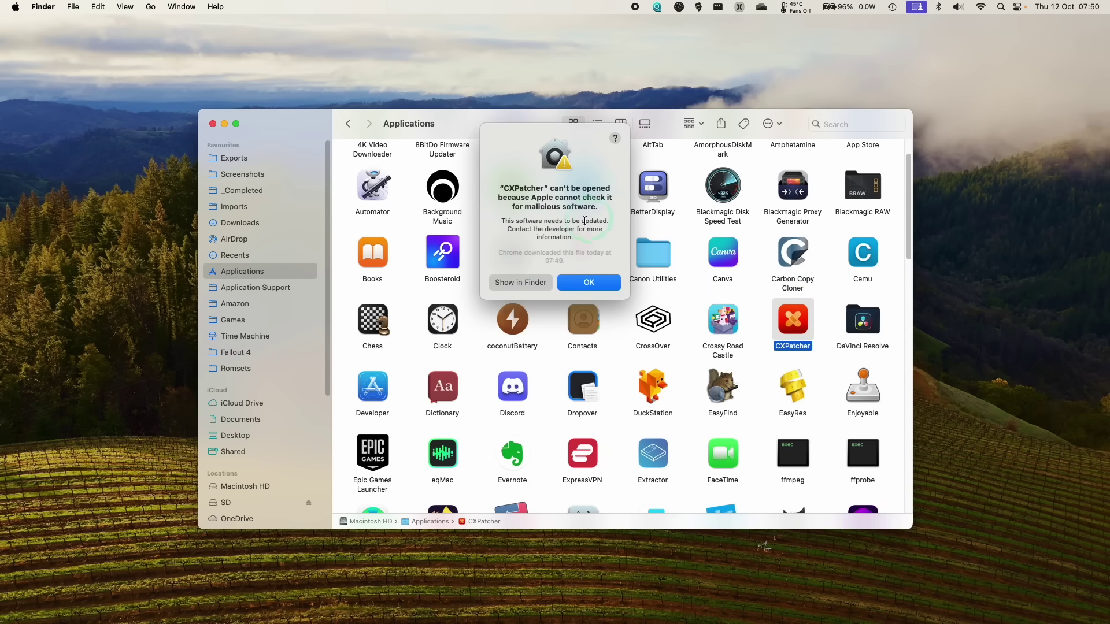
left_click(589, 283)
left_click(804, 361)
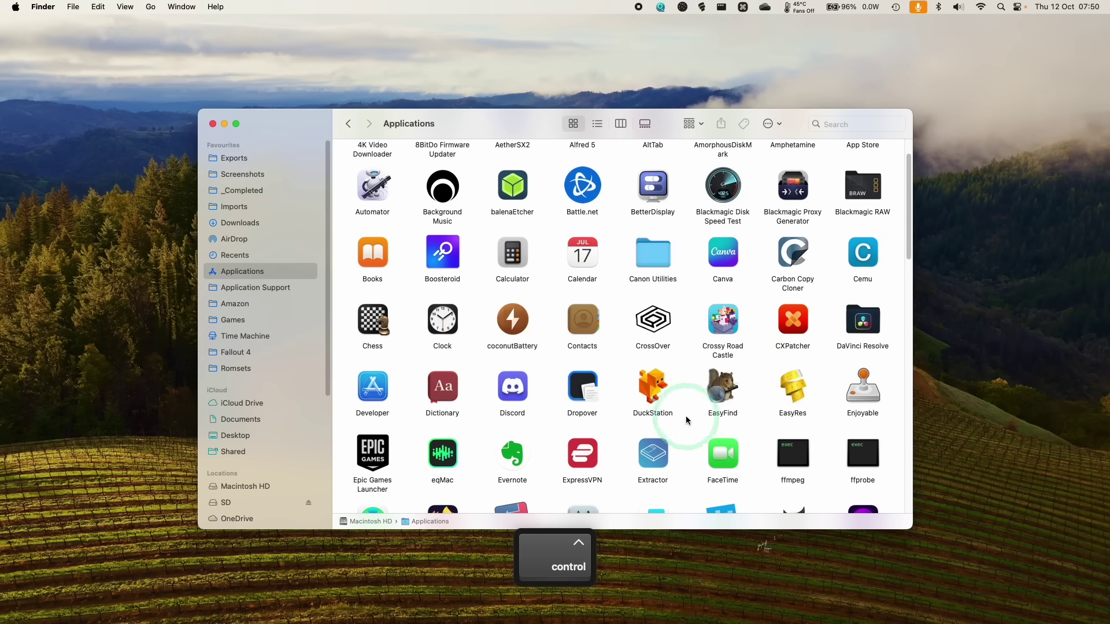
Open CXPatcher through its context menu, confirming the unverified-app security prompt.
left_click(793, 323, "ctrl")
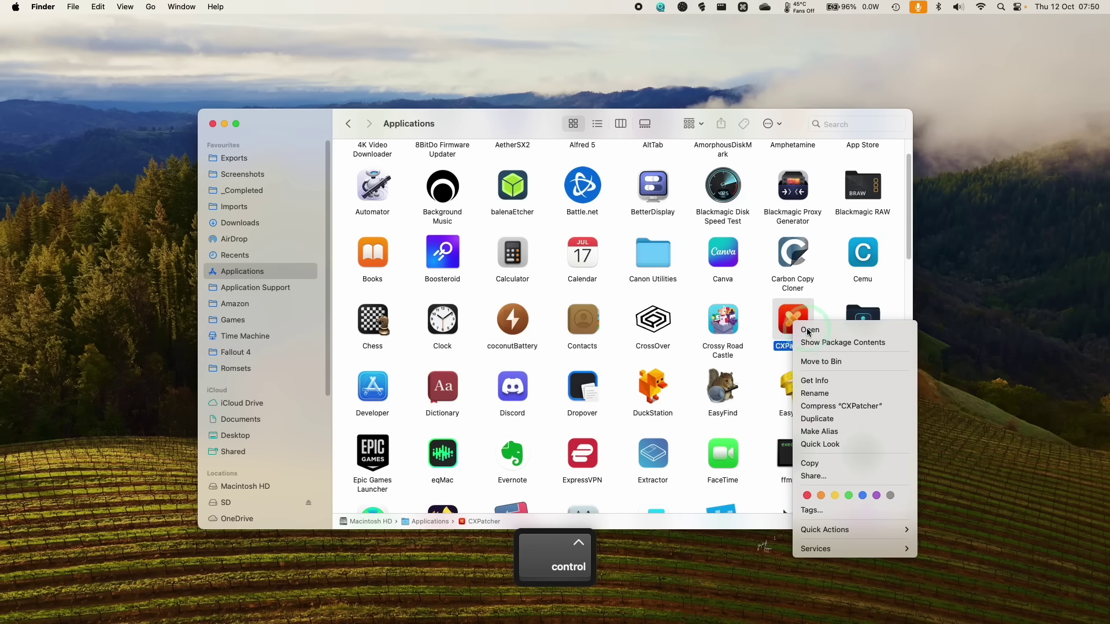
left_click(810, 329)
left_click(548, 271)
left_click(583, 275)
left_click(560, 439)
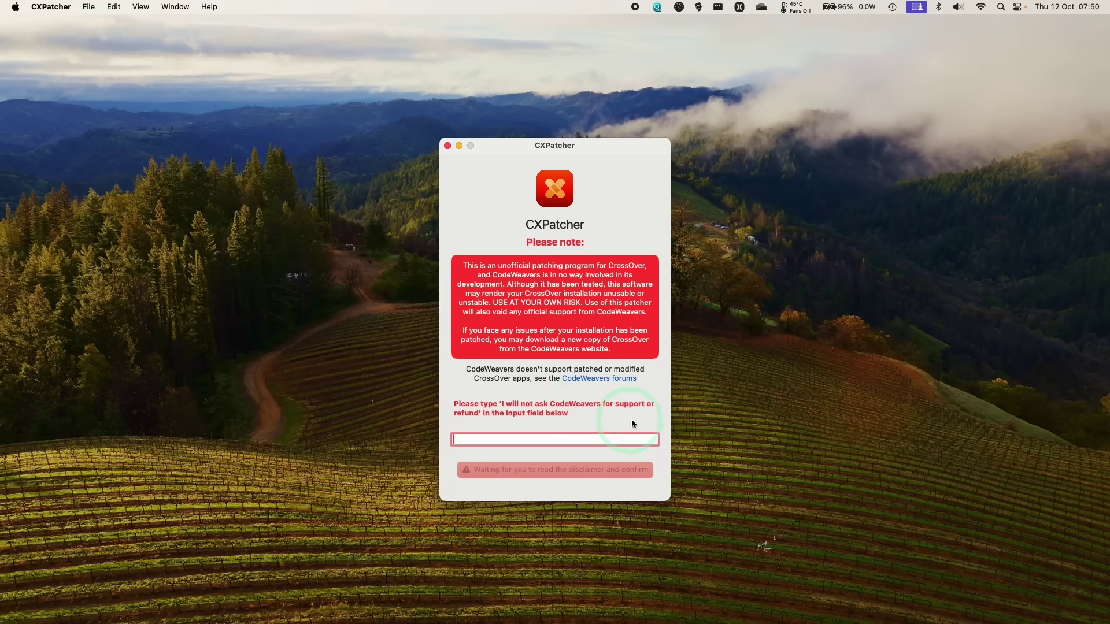
Accept the disclaimer by typing 'I will not ask CodeWeavers for support or refund'.
type("I will not ask CodeWeavers for support")
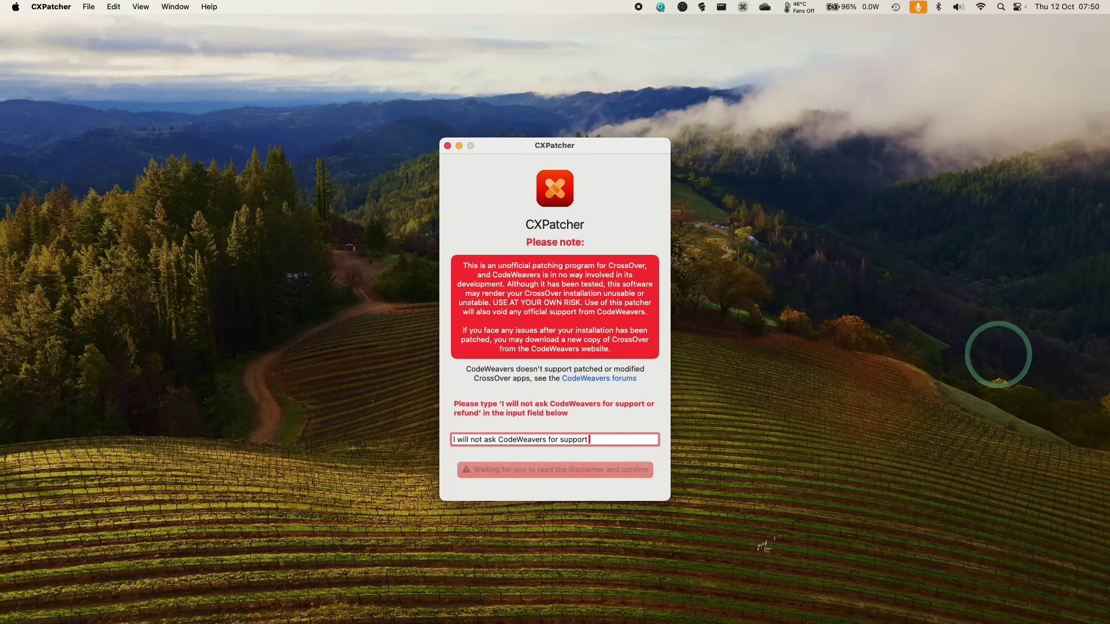
type(" or refund")
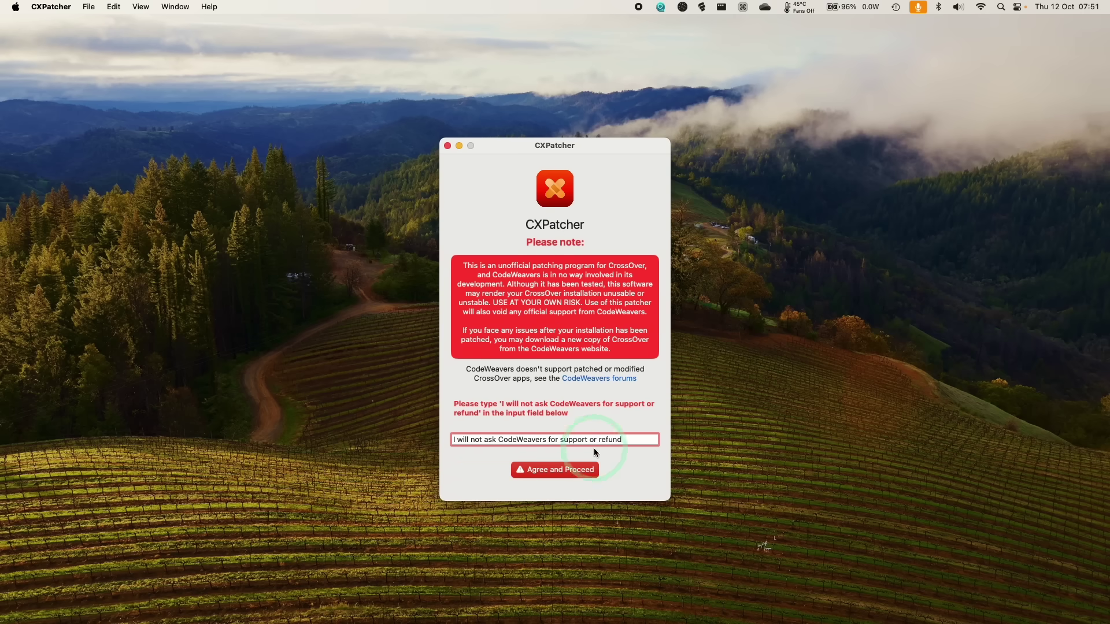
left_click(560, 471)
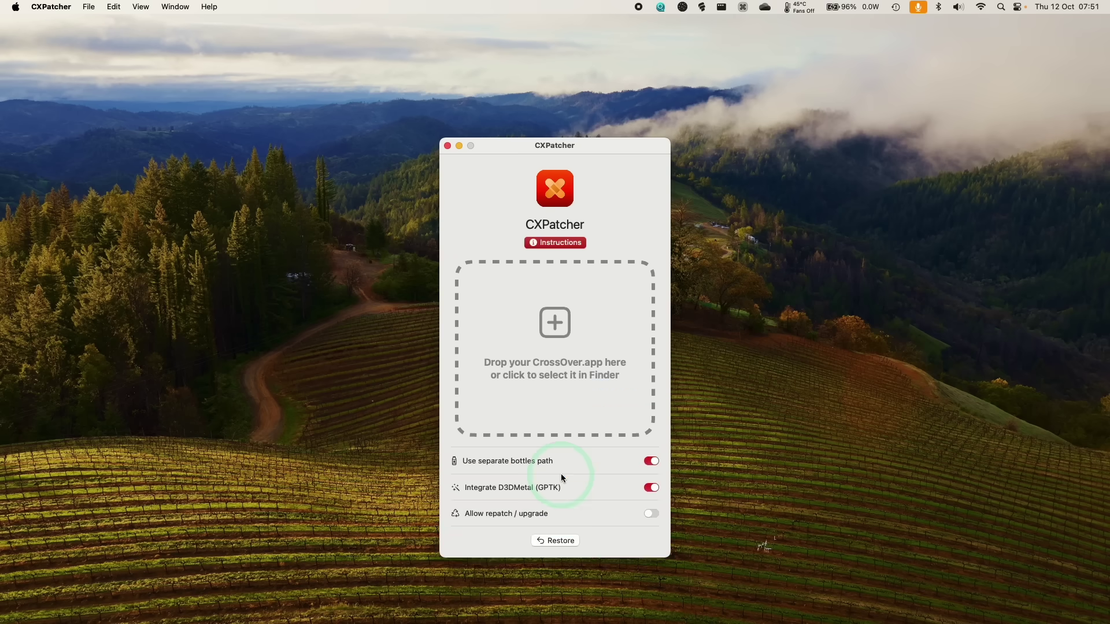
left_click(547, 190)
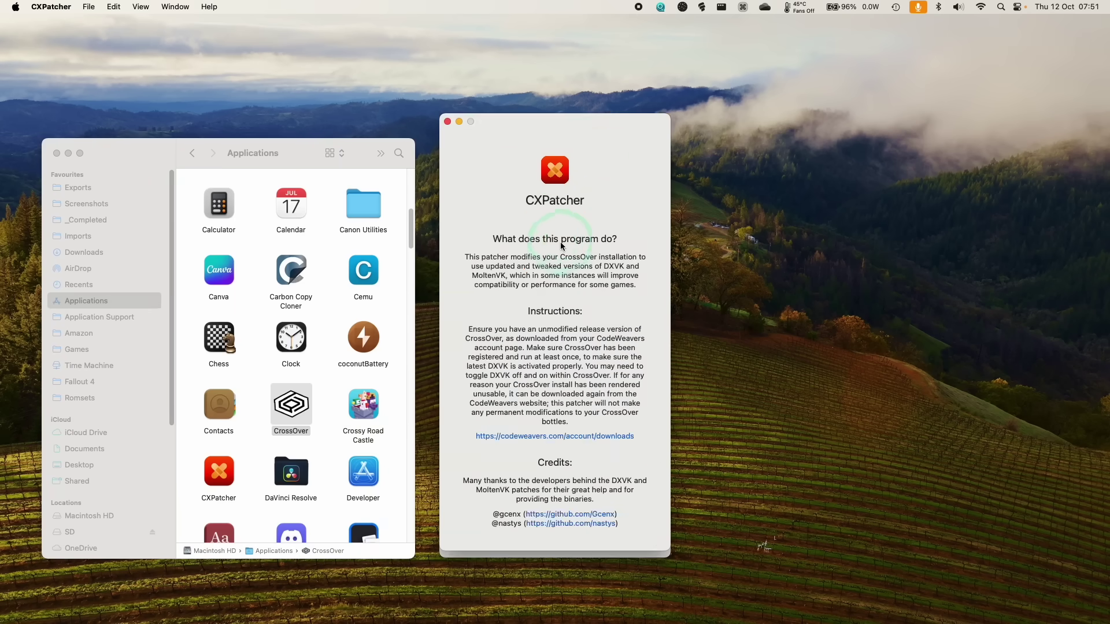
left_click(547, 243)
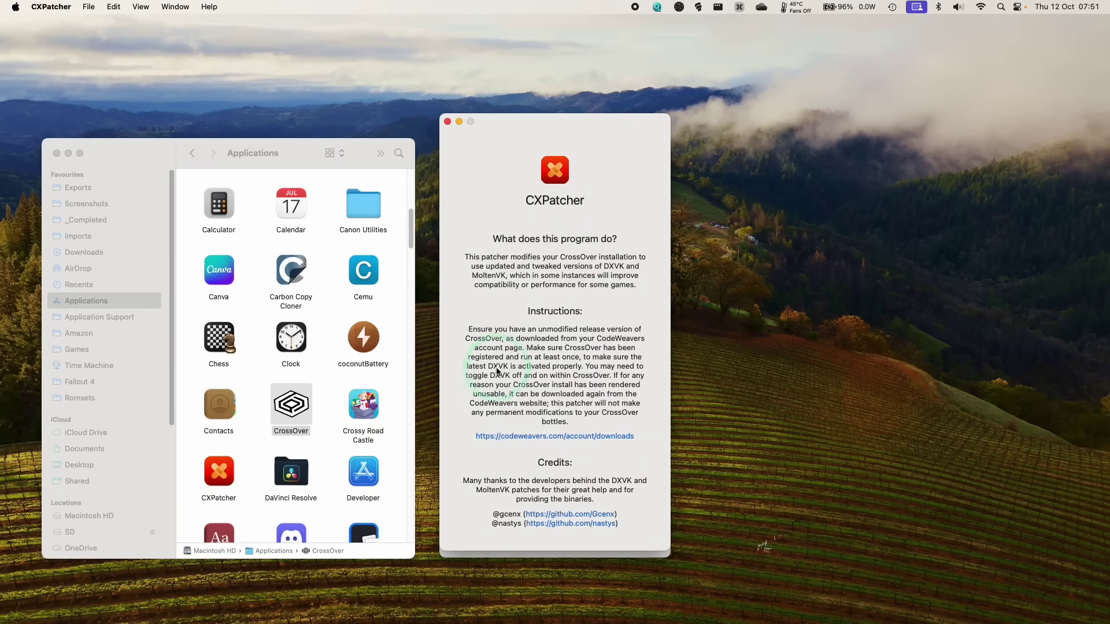
left_click(433, 194)
left_click(520, 488)
Tick separate bottles path, Integrate D3DMetal (GPTK) and Allow repatch / upgrade.
left_click(477, 487)
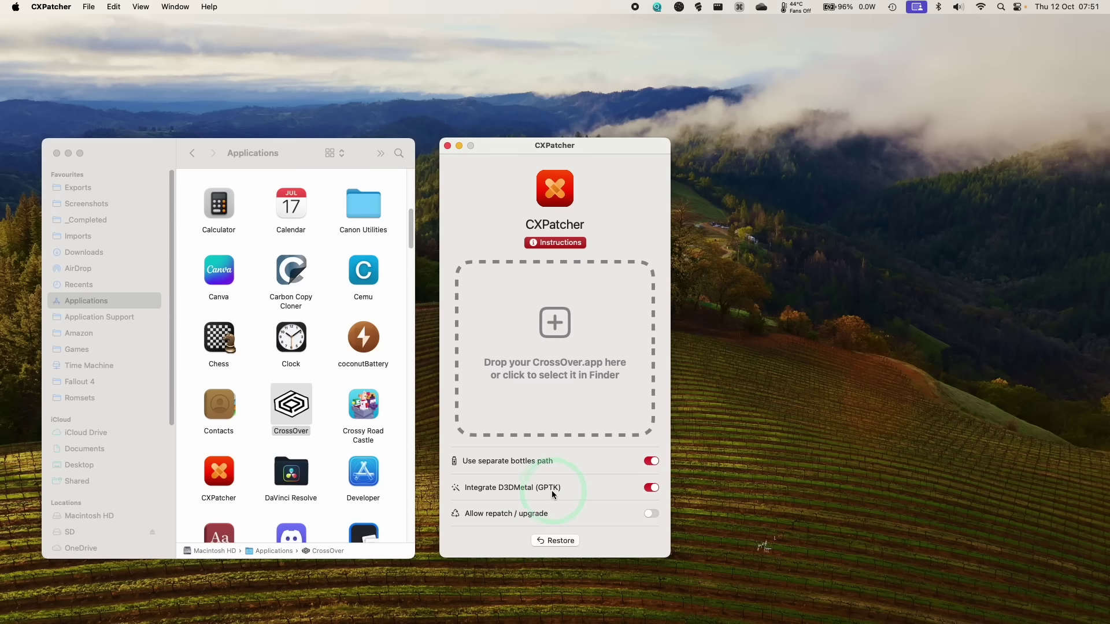
left_click(509, 461)
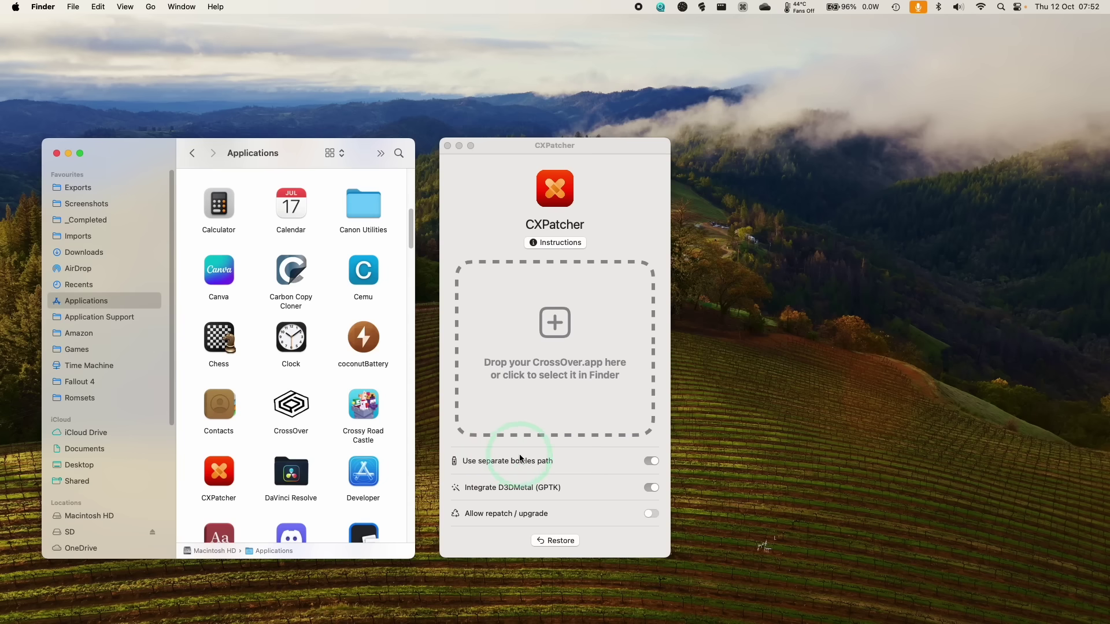
left_click(291, 405)
left_click(615, 446)
left_click(485, 511)
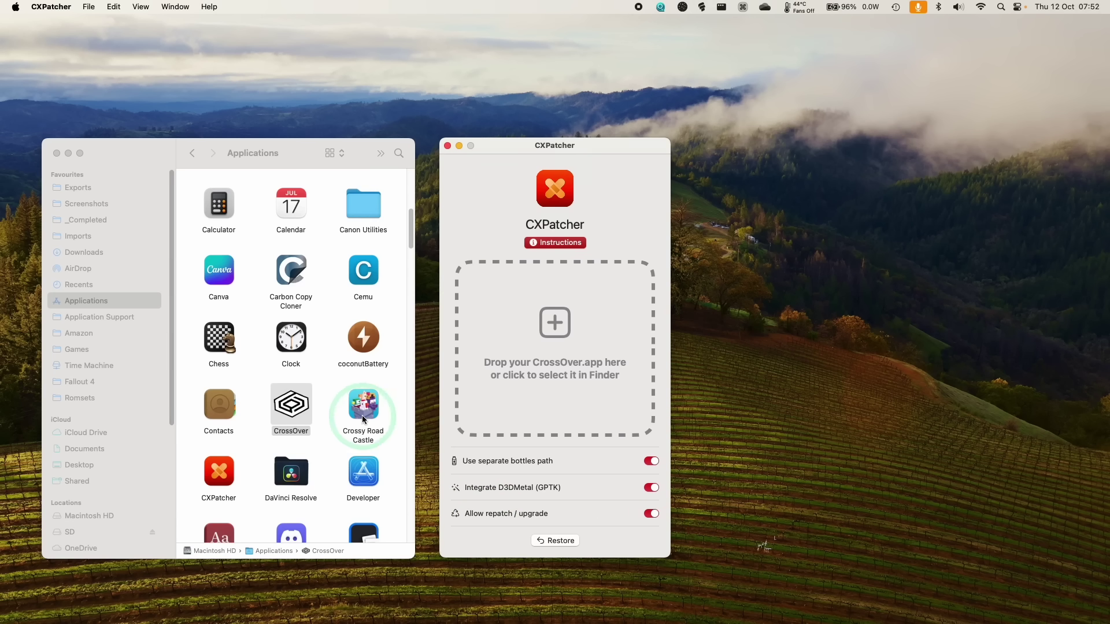
Duplicate the CrossOver app in Applications with Copy and Paste Item.
left_click(289, 406)
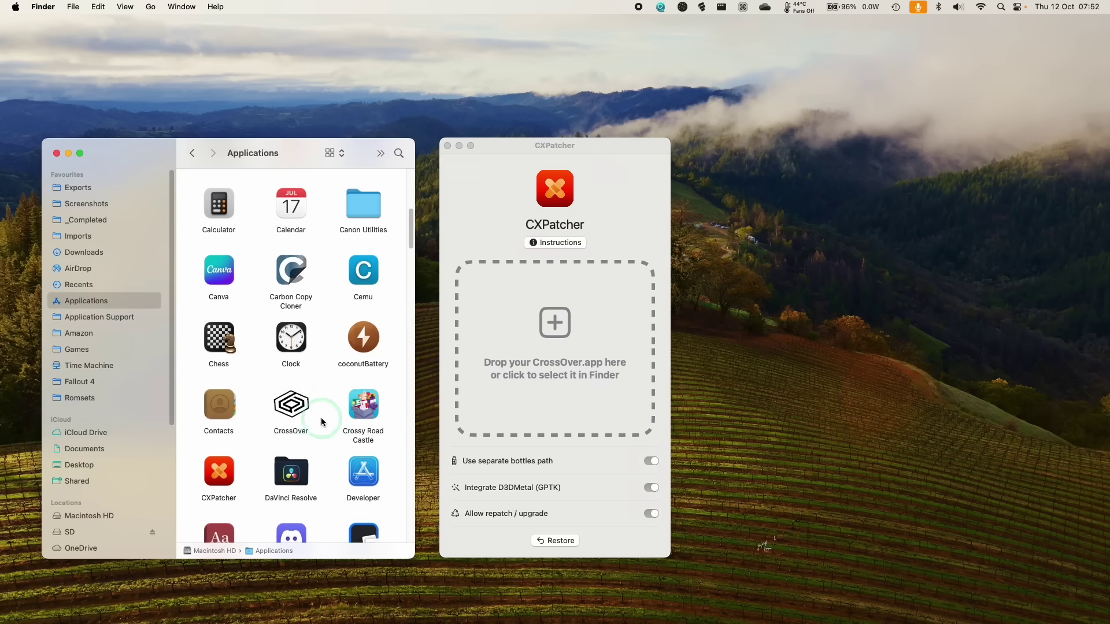
right_click(292, 411)
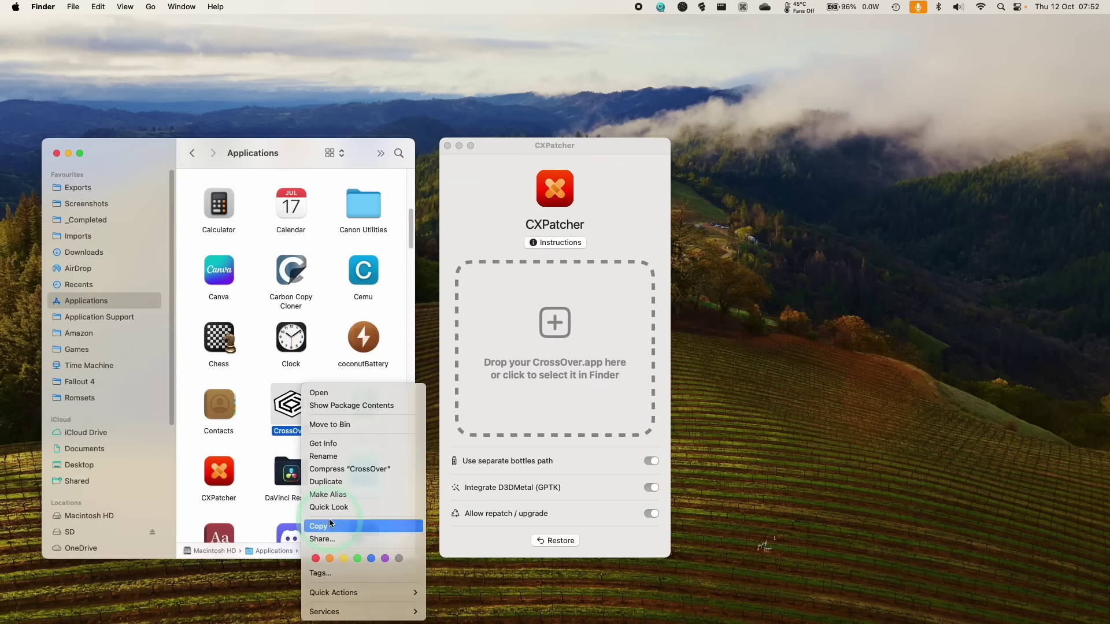
left_click(338, 523)
right_click(328, 409)
left_click(354, 429)
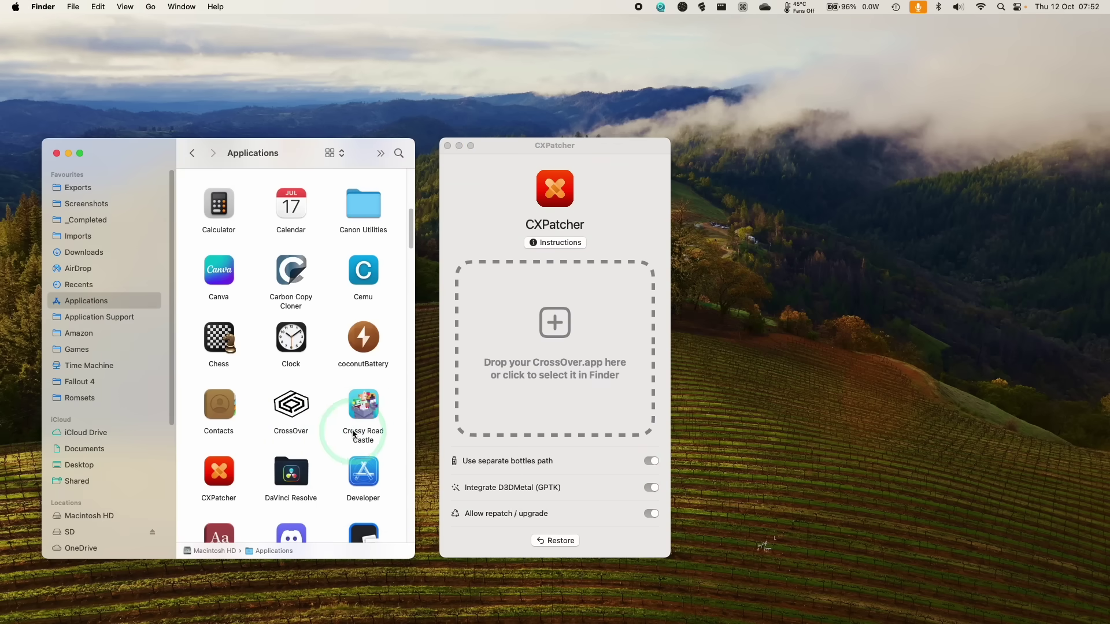
Rename the original to 'CrossOver 23.5' and the copy to 'CrossOver 23.5 CXPatcher'.
left_click(302, 428)
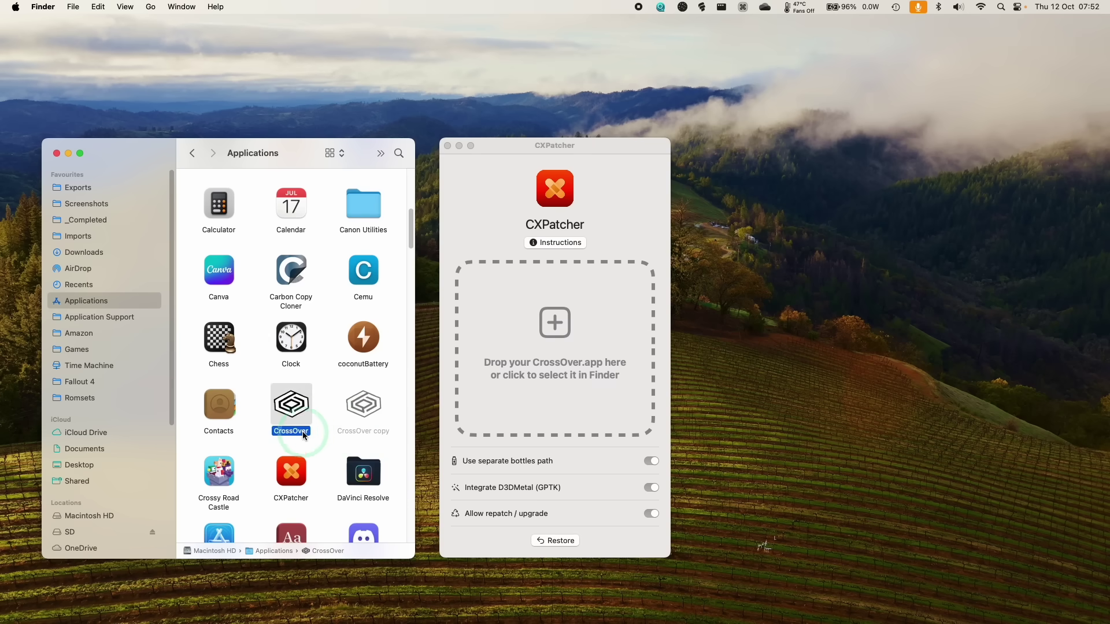
left_click(497, 429)
type("23.5")
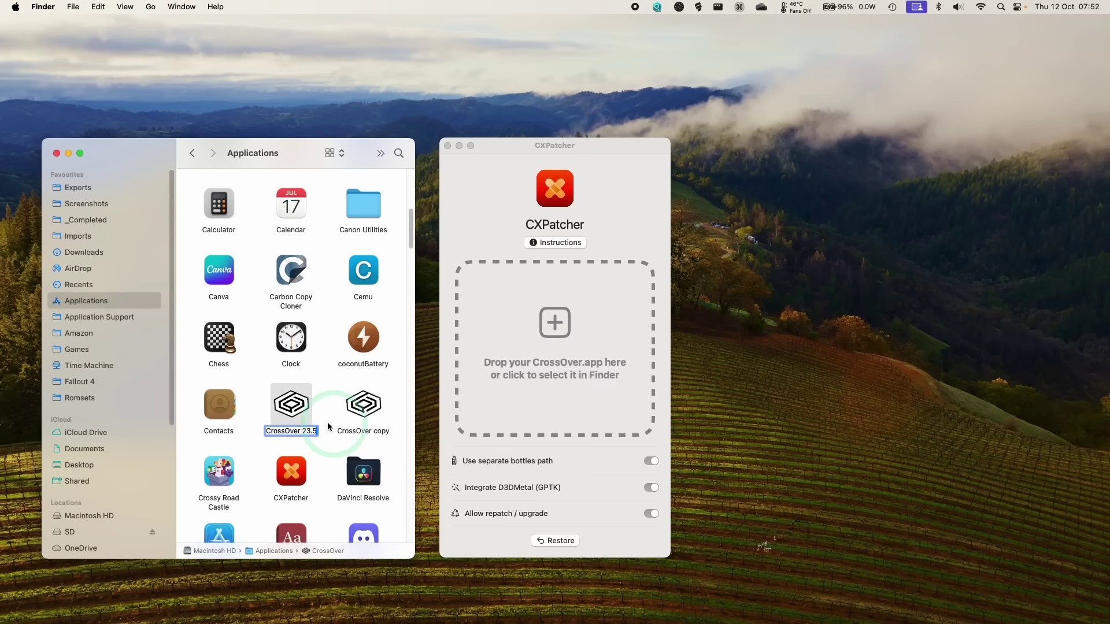
left_click(360, 431)
left_click(376, 435)
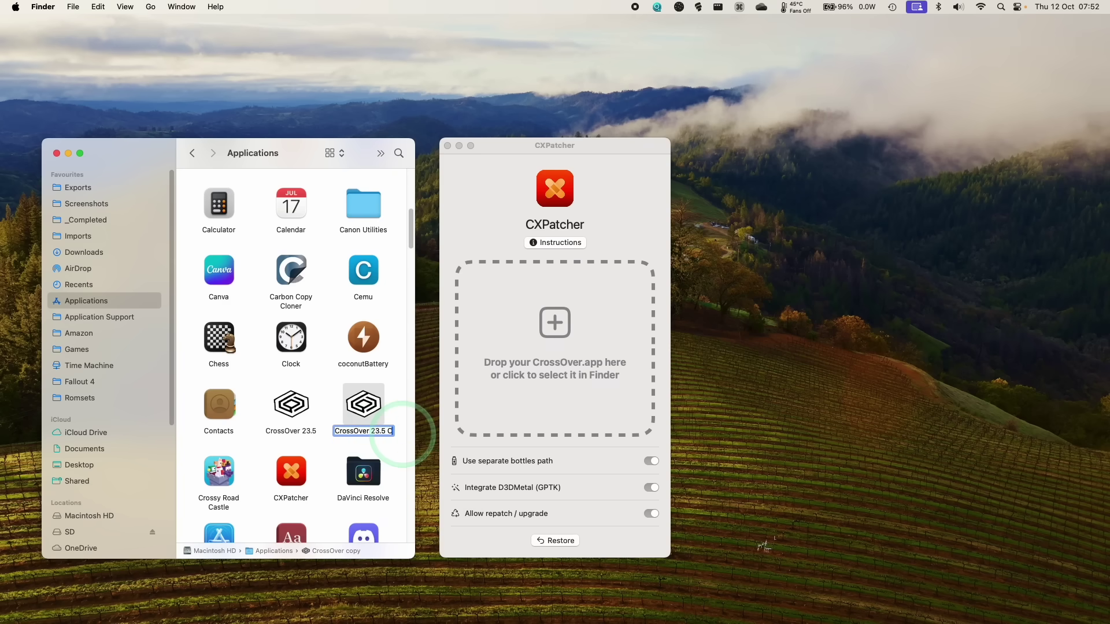
type("atcher")
left_click(576, 472)
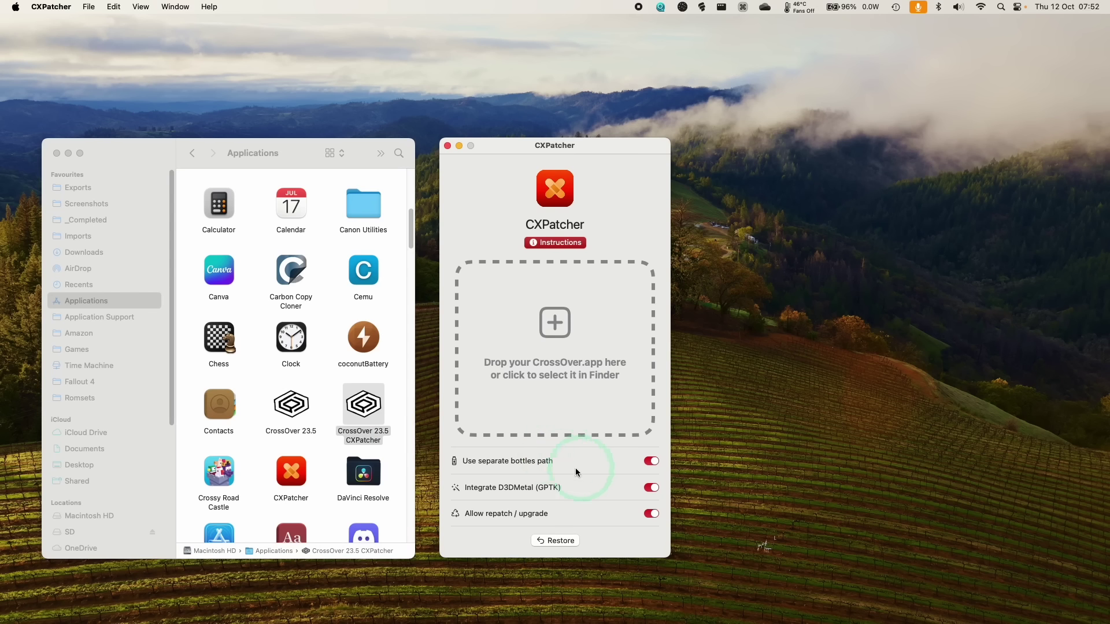
Drop 'CrossOver 23.5 CXPatcher' onto CXPatcher, acknowledge the successful patch, and close it.
left_click(354, 406)
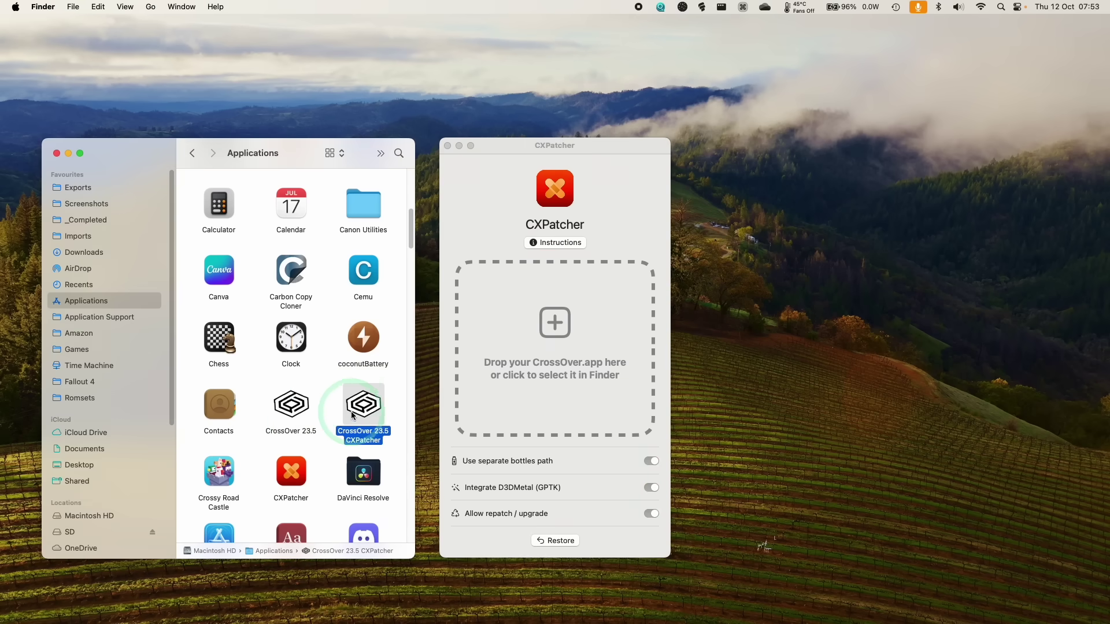
left_click_drag(370, 408, 553, 345)
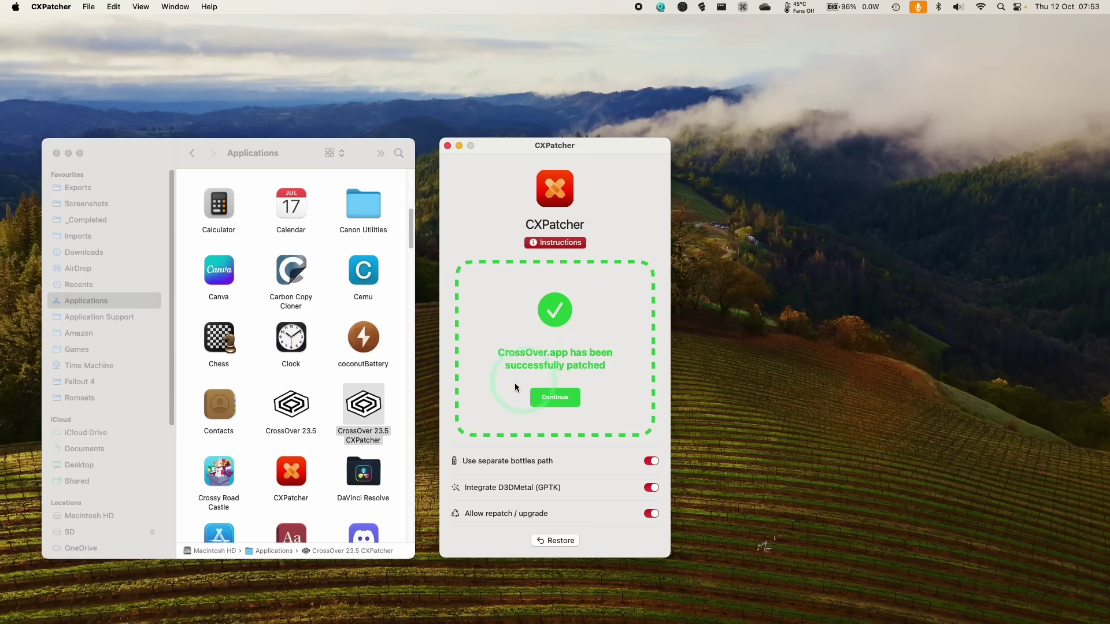
left_click(554, 398)
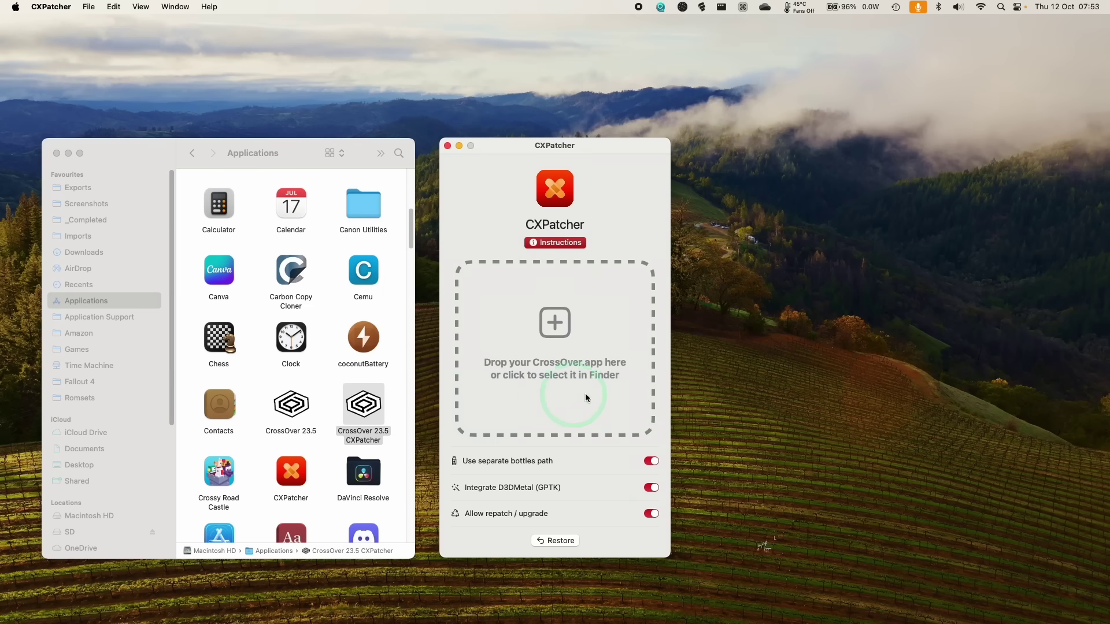
left_click(447, 146)
Launch the patched CrossOver 23.5 and start installing Steam from the Install search.
double_click(481, 373)
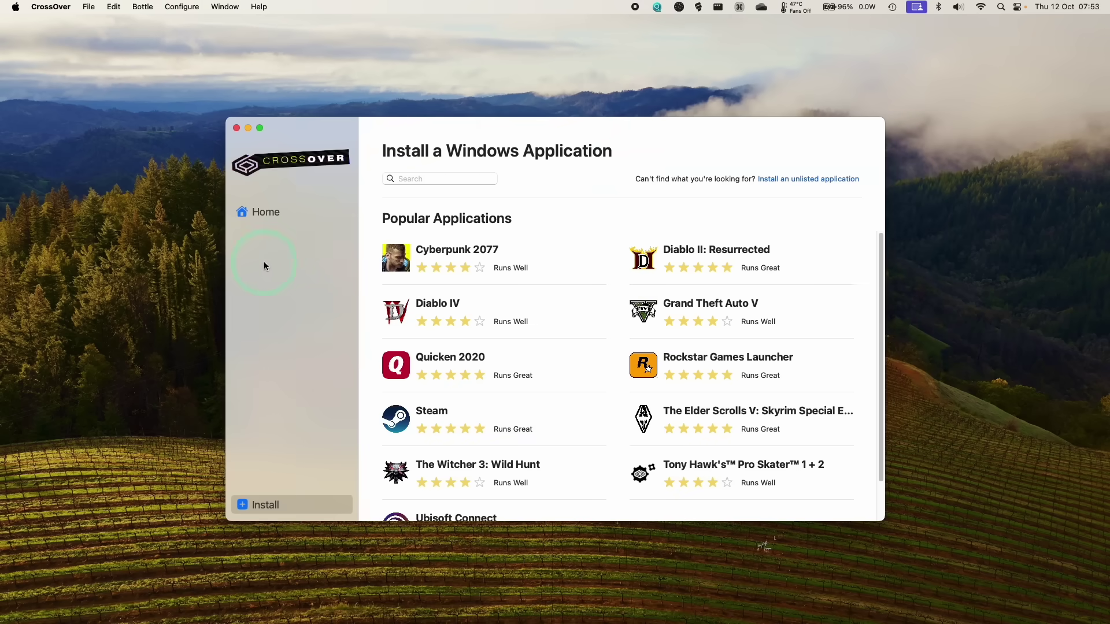
left_click(442, 179)
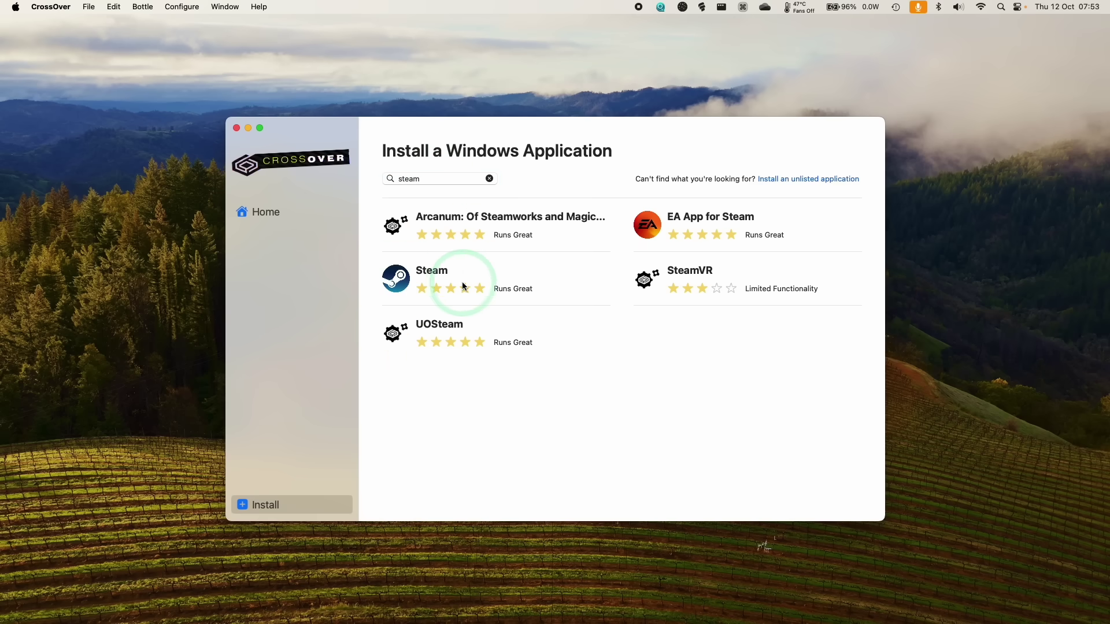
left_click(435, 278)
left_click(809, 196)
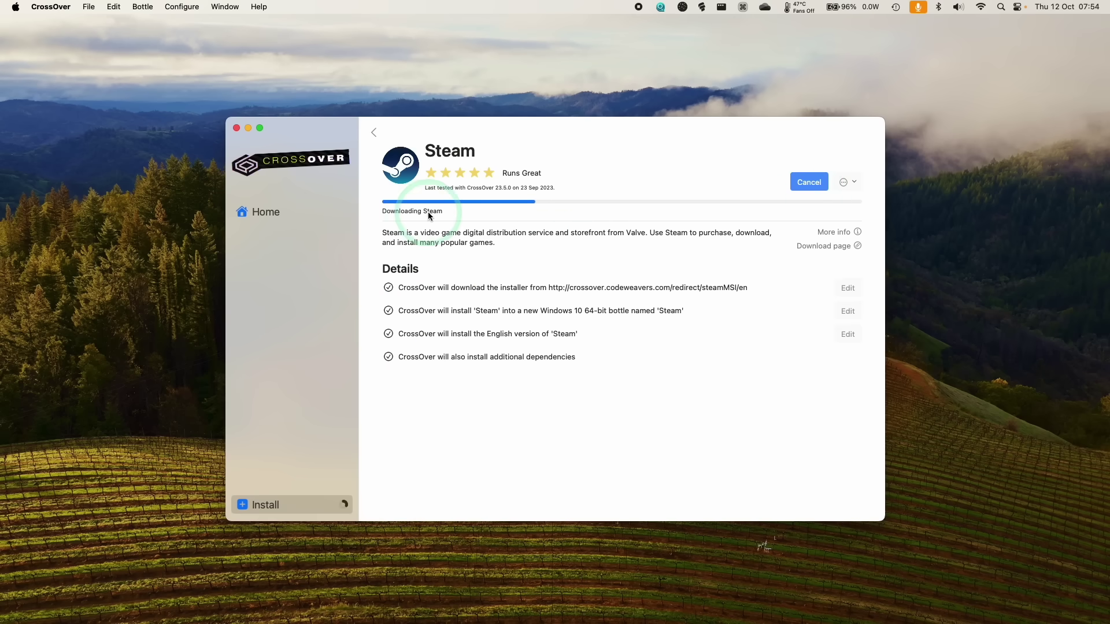
Accept the Steam licence and run Steam Setup in English with the default install location.
left_click(580, 398)
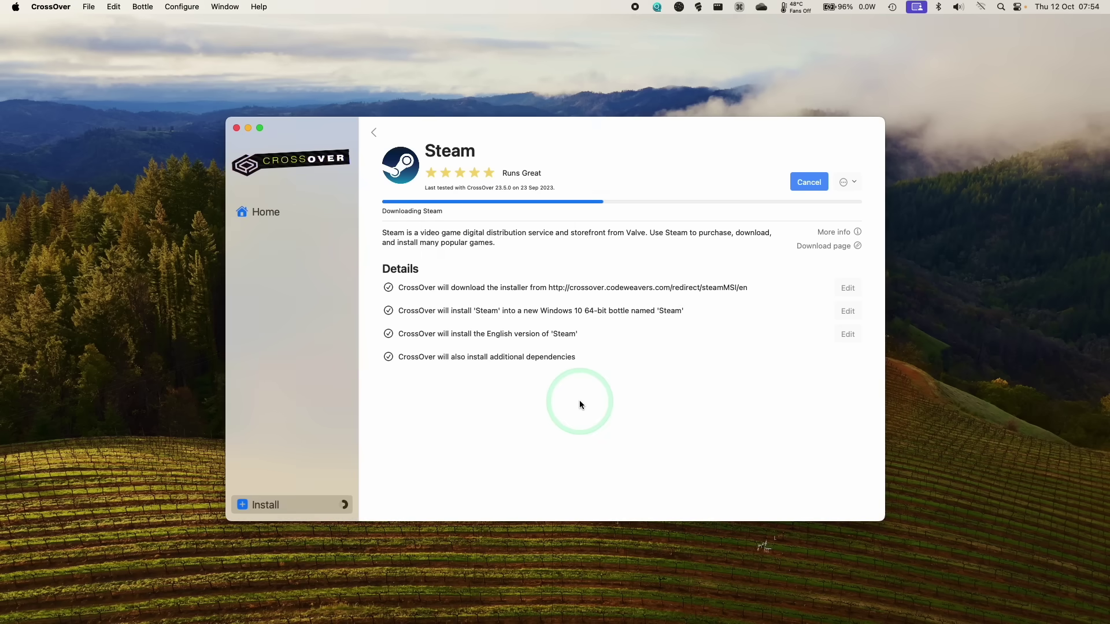
left_click(633, 416)
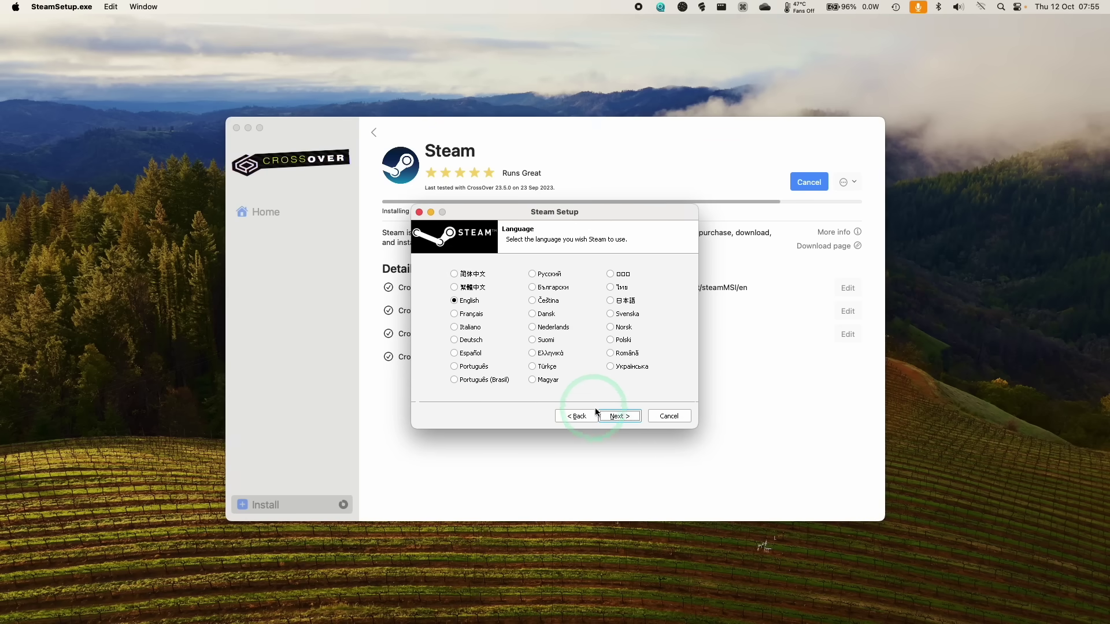
left_click(616, 419)
left_click(620, 417)
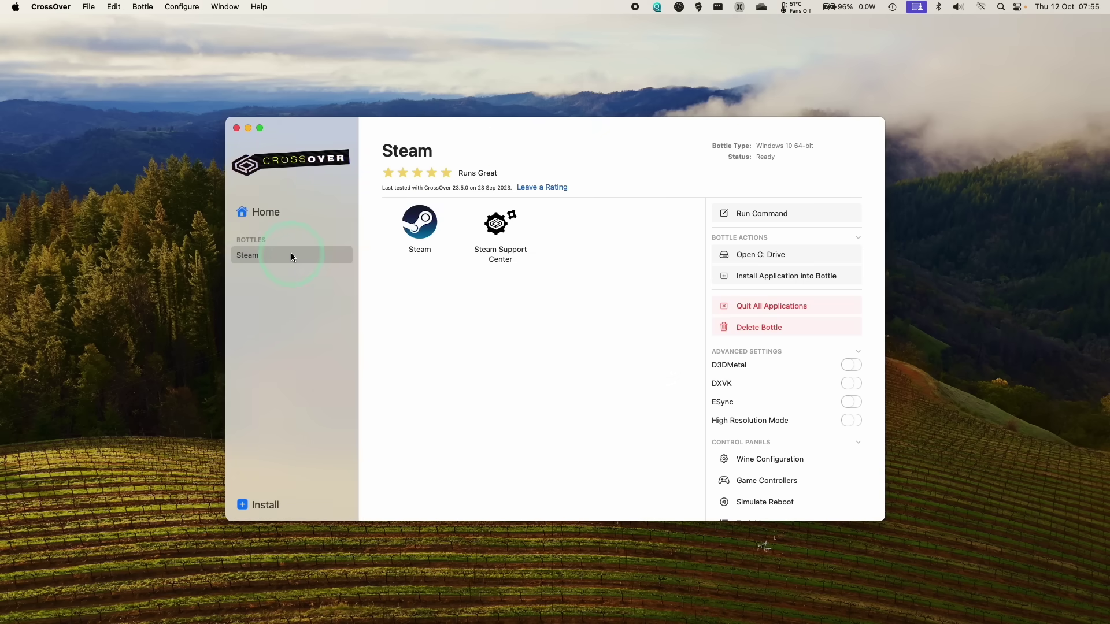
right_click(236, 256)
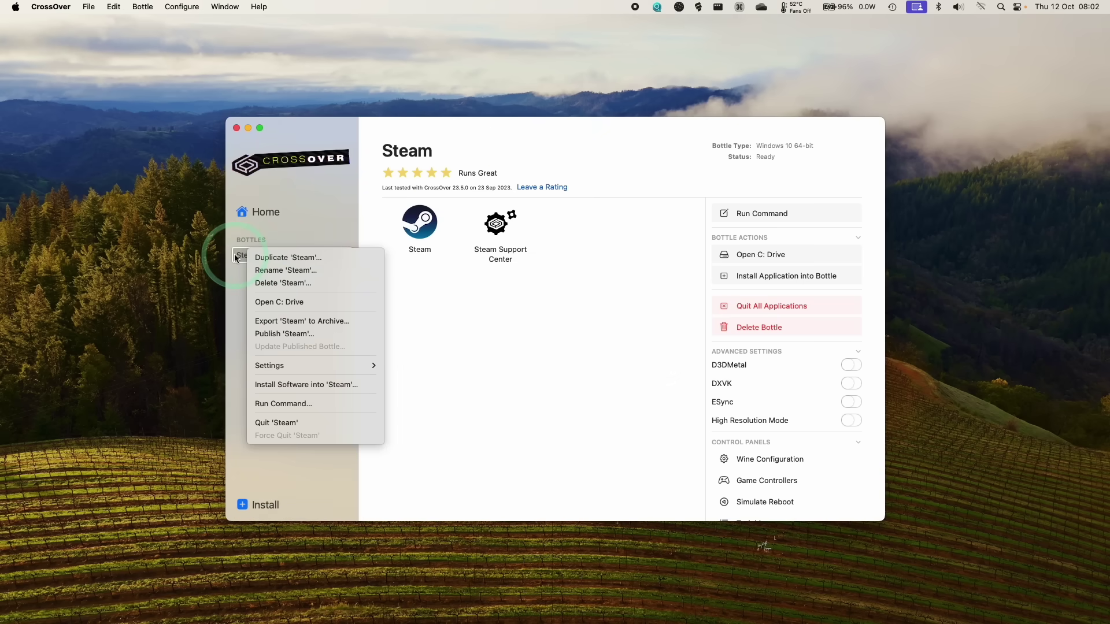
left_click(278, 303)
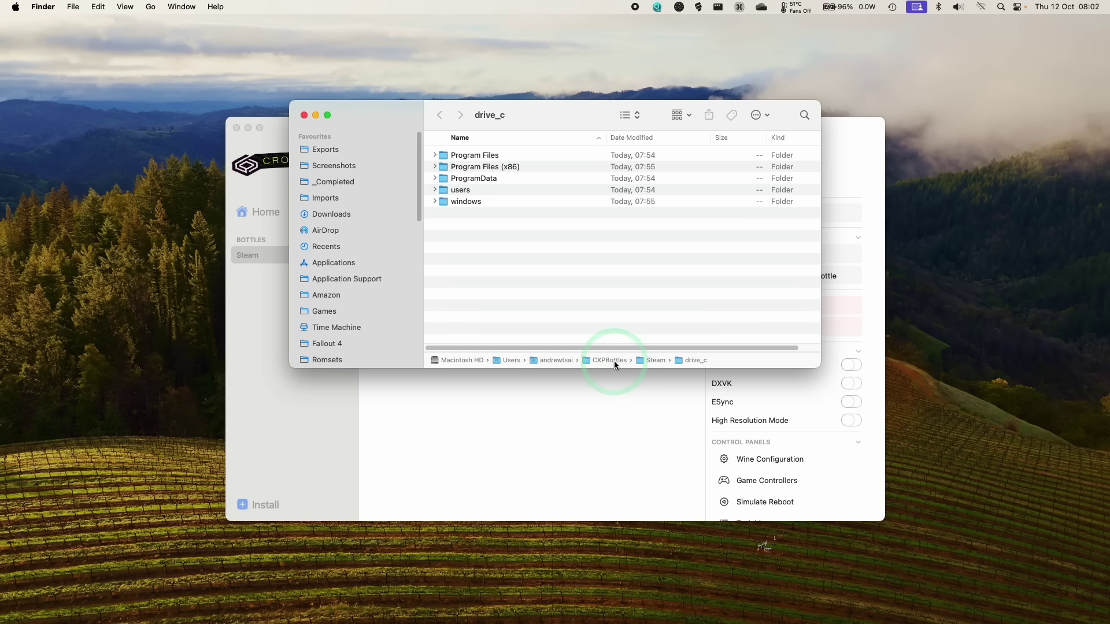
left_click(335, 278)
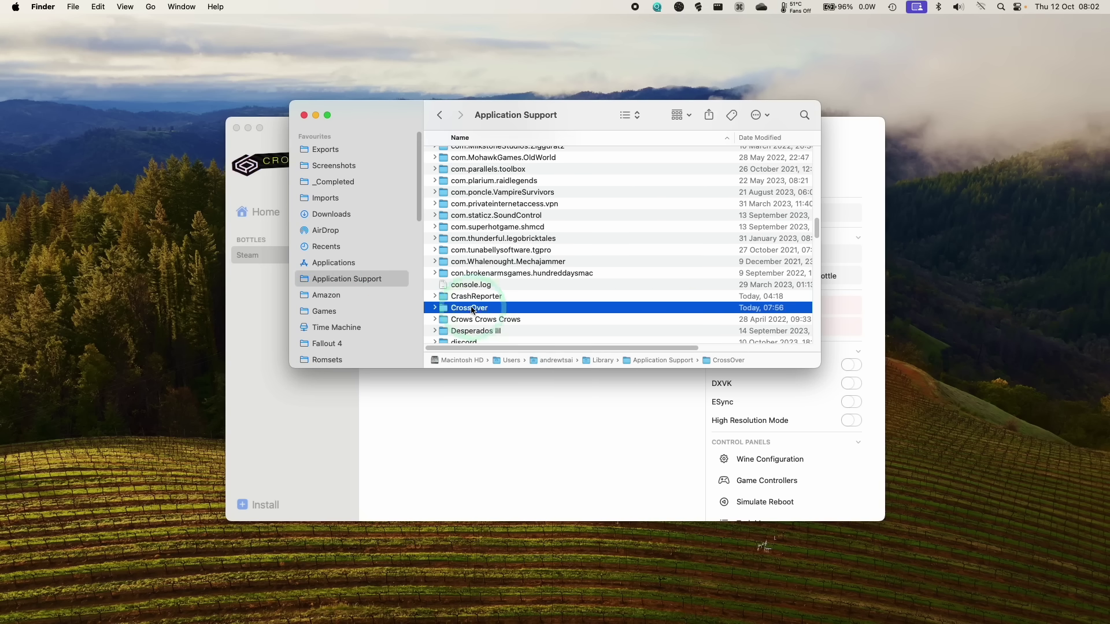
left_click(504, 302)
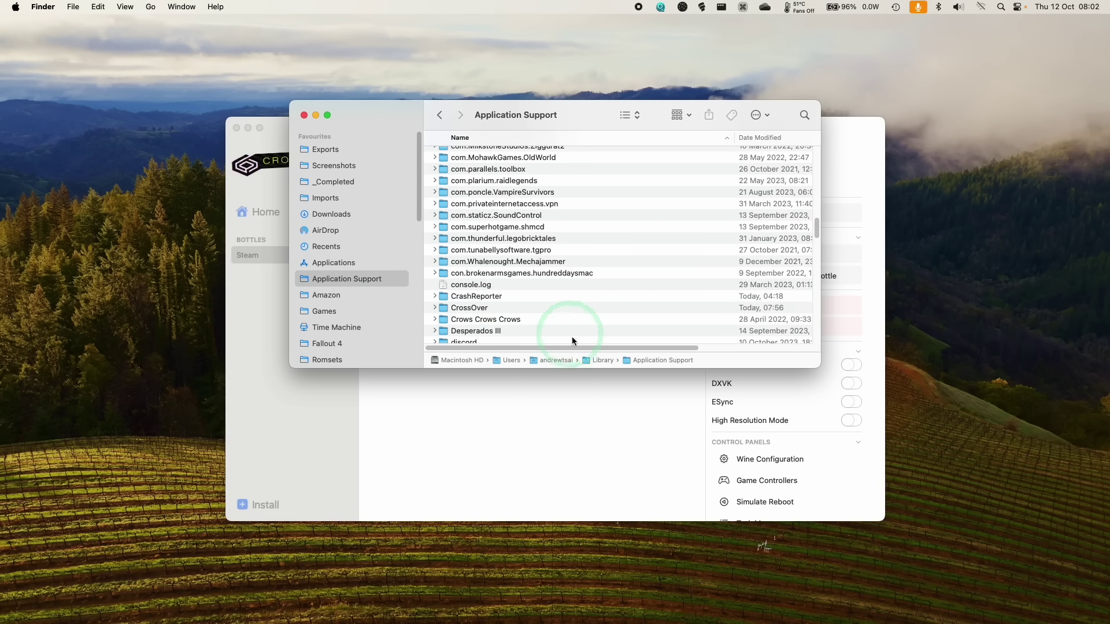
left_click(292, 261)
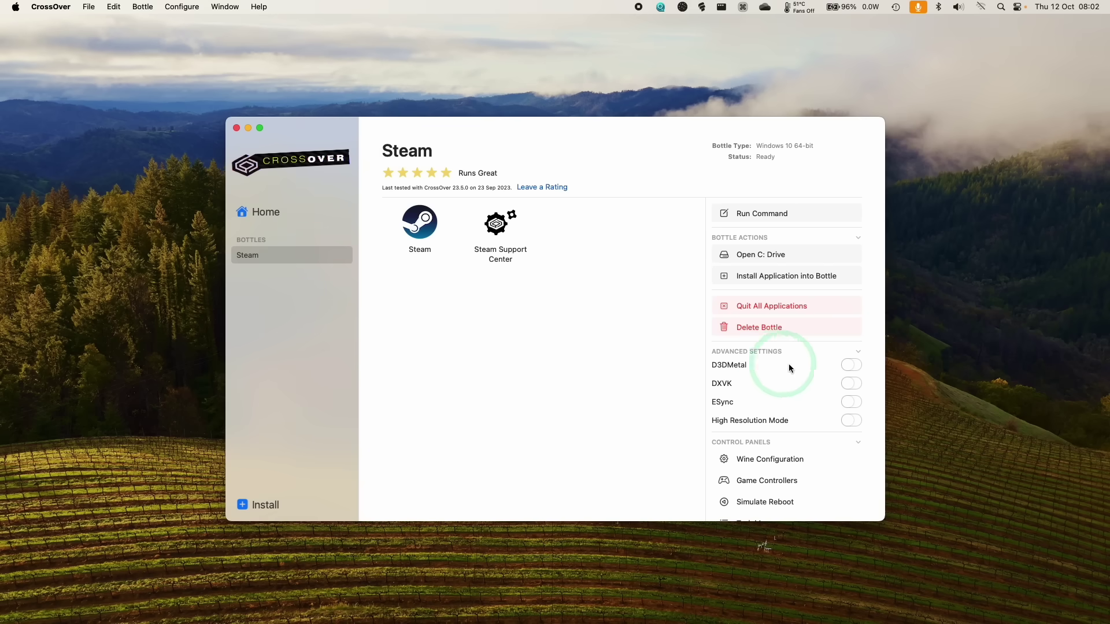
Turn on D3DMetal and ESync for the Steam bottle, reboot it, and launch Steam.
left_click(850, 365)
left_click(850, 402)
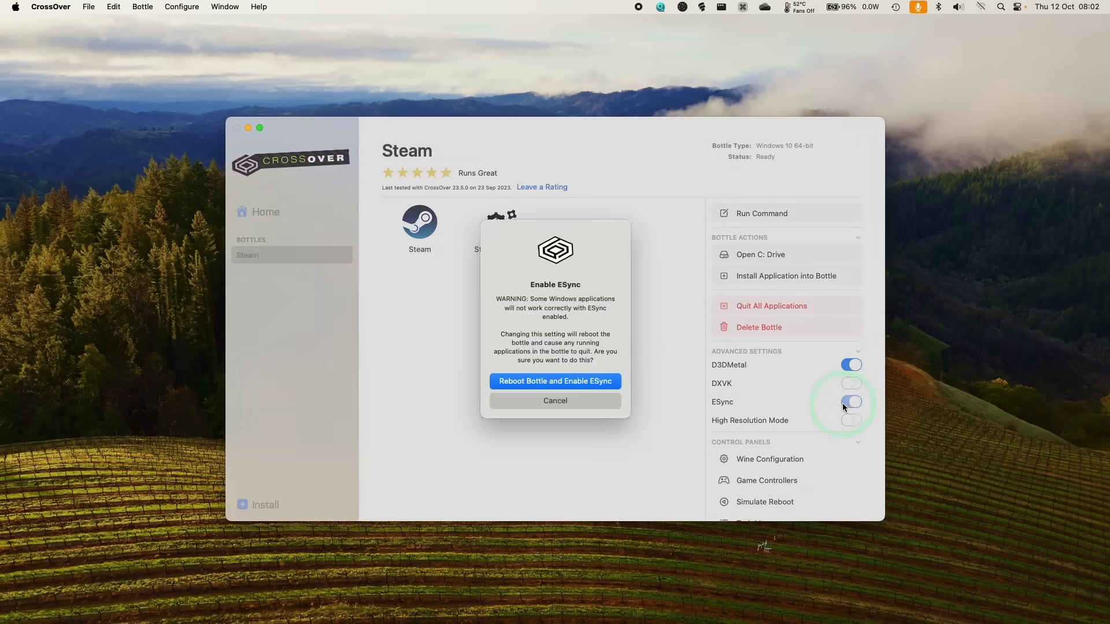
left_click(544, 386)
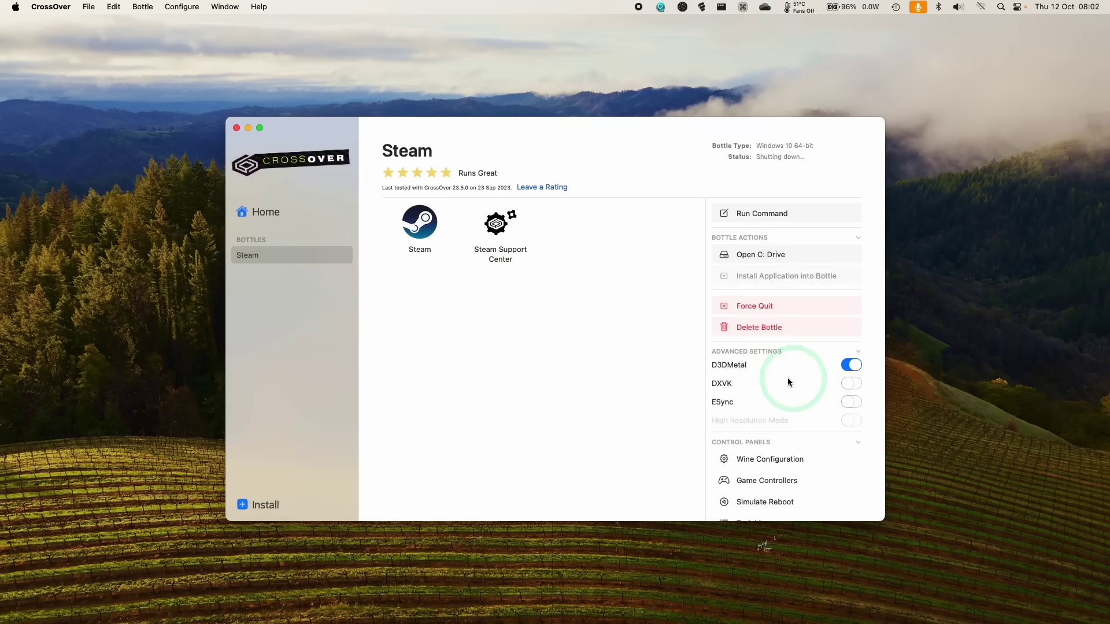
left_click(421, 237)
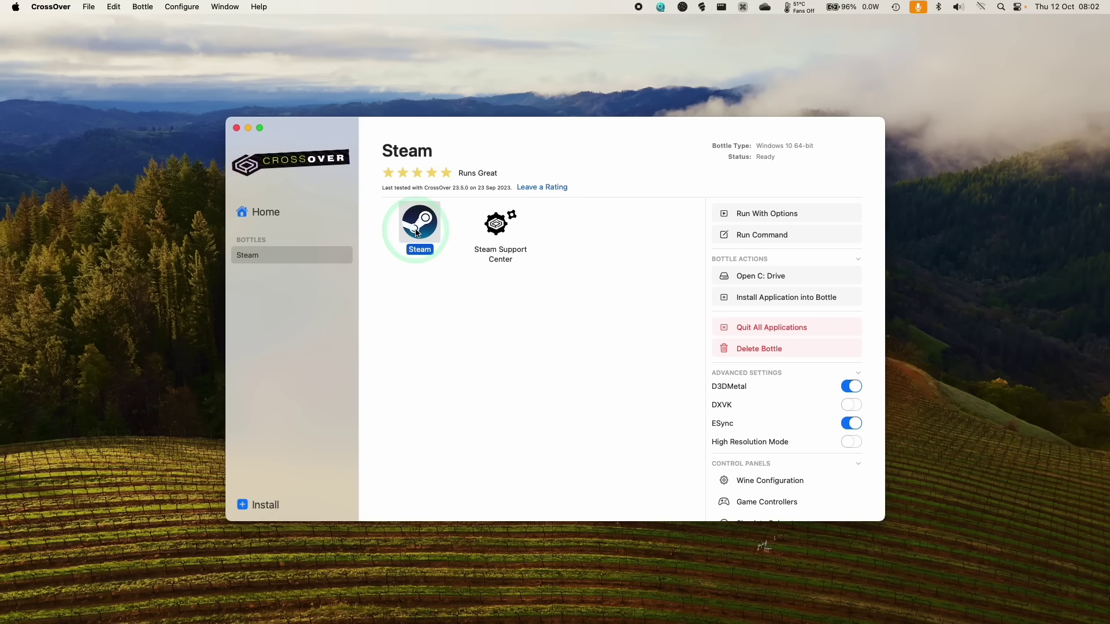
double_click(416, 233)
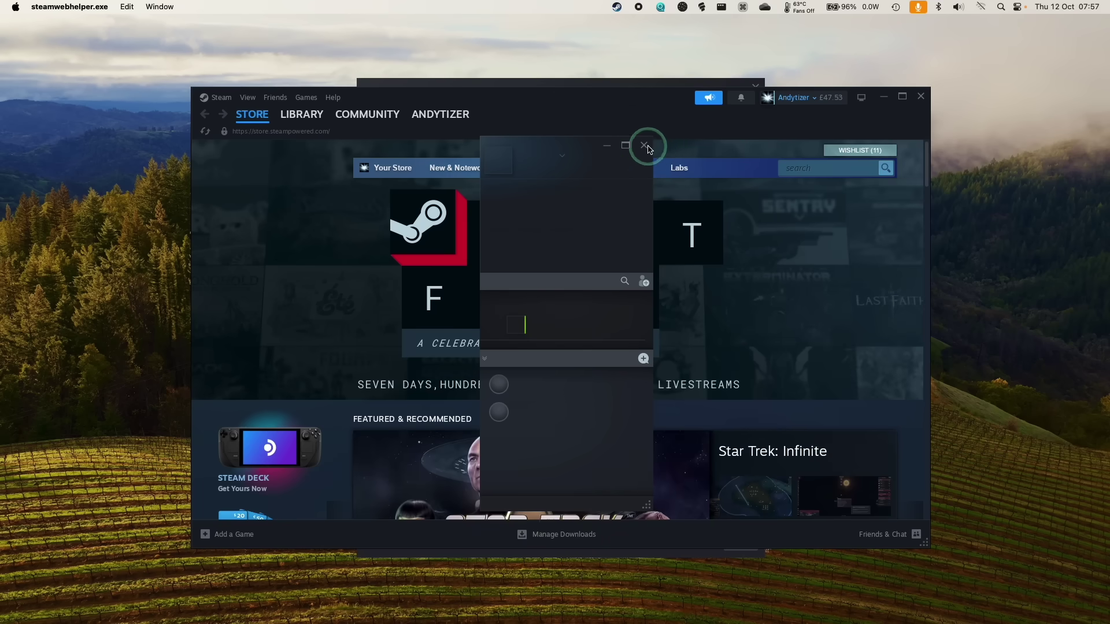
Find STAR WARS Jedi: Survivor in the Steam Store and purchase the standard edition.
mouse_move(254, 123)
left_click(302, 113)
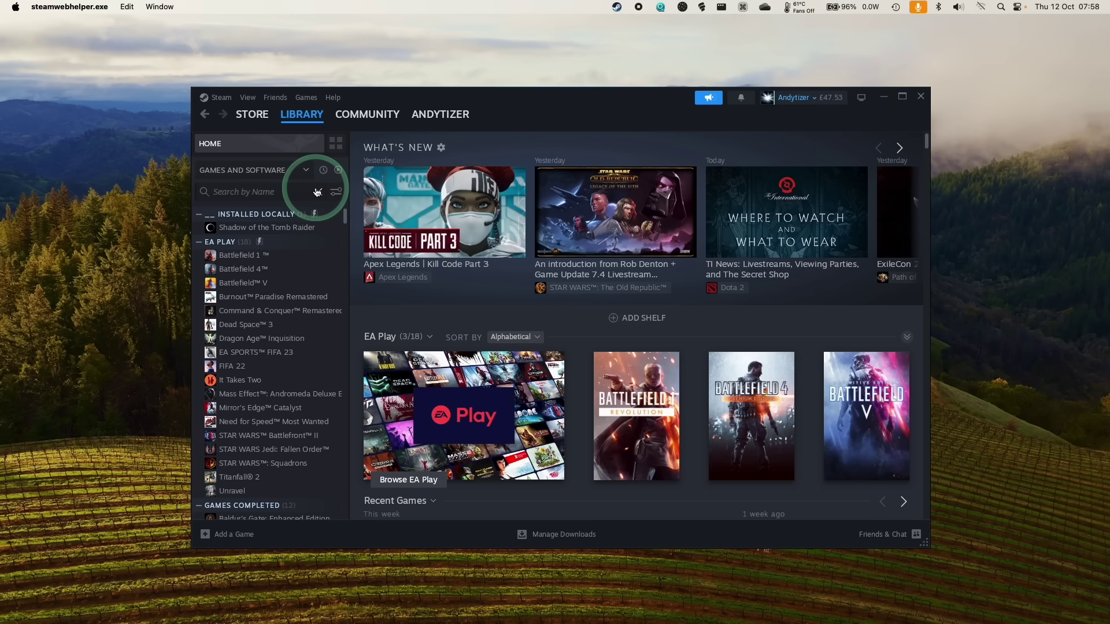
left_click(252, 114)
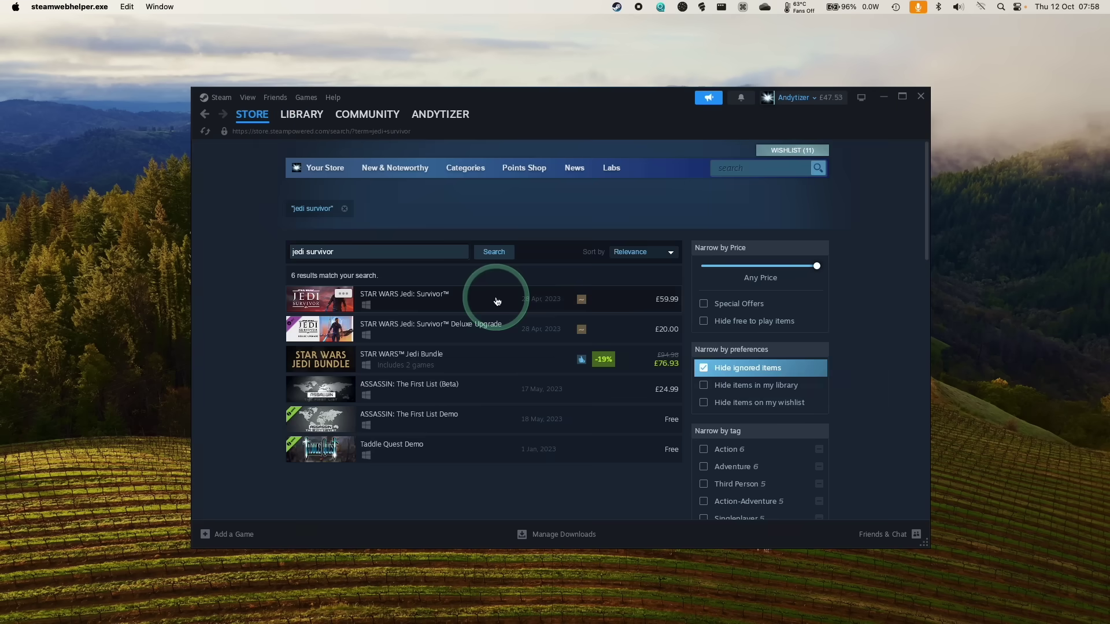
mouse_move(507, 304)
left_click(590, 301)
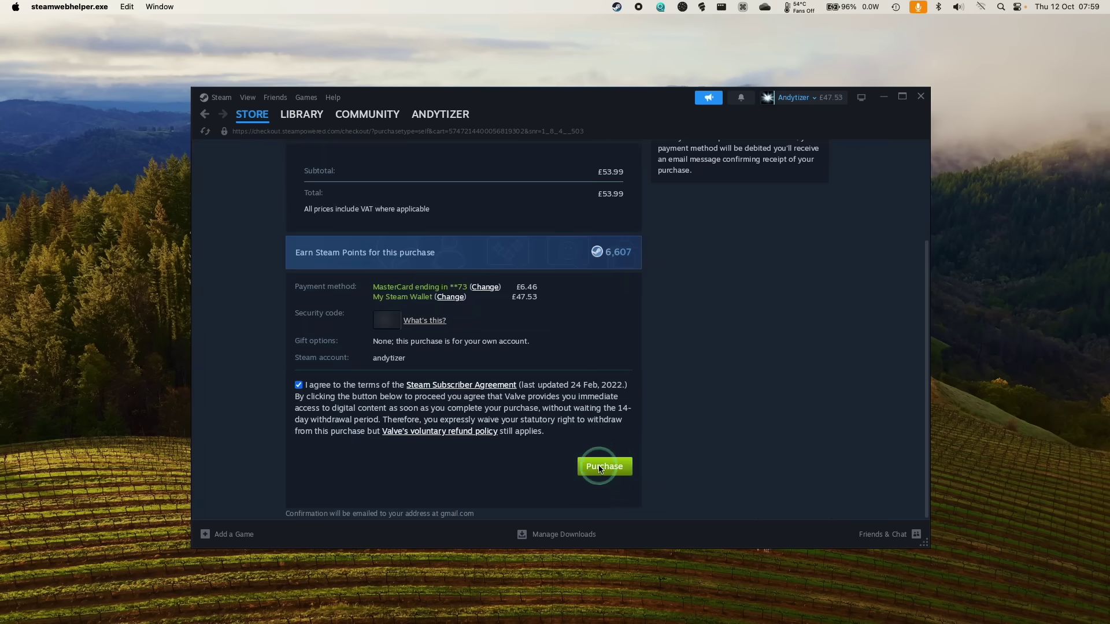
left_click(600, 470)
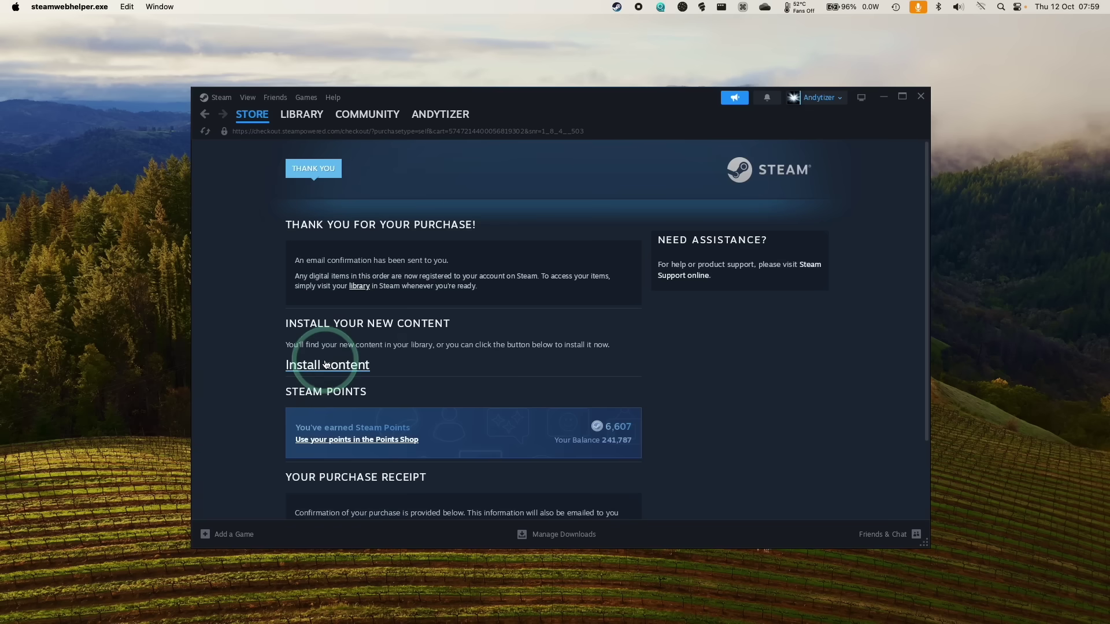
Install the game onto the External Drive and accept the EA licence agreement.
left_click(326, 364)
left_click(531, 424)
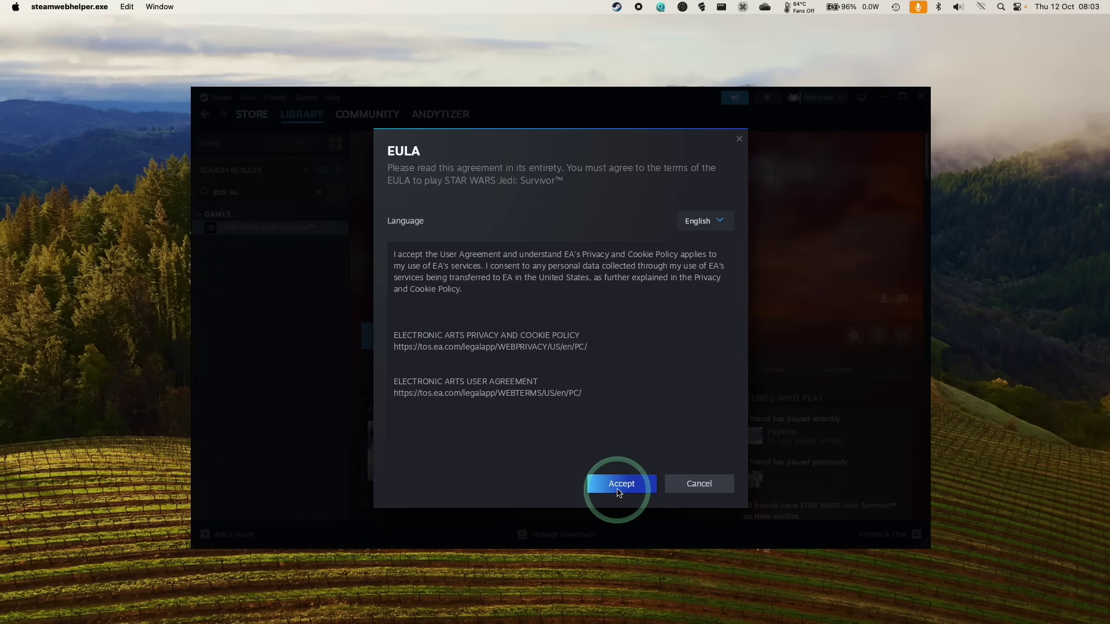
left_click(619, 486)
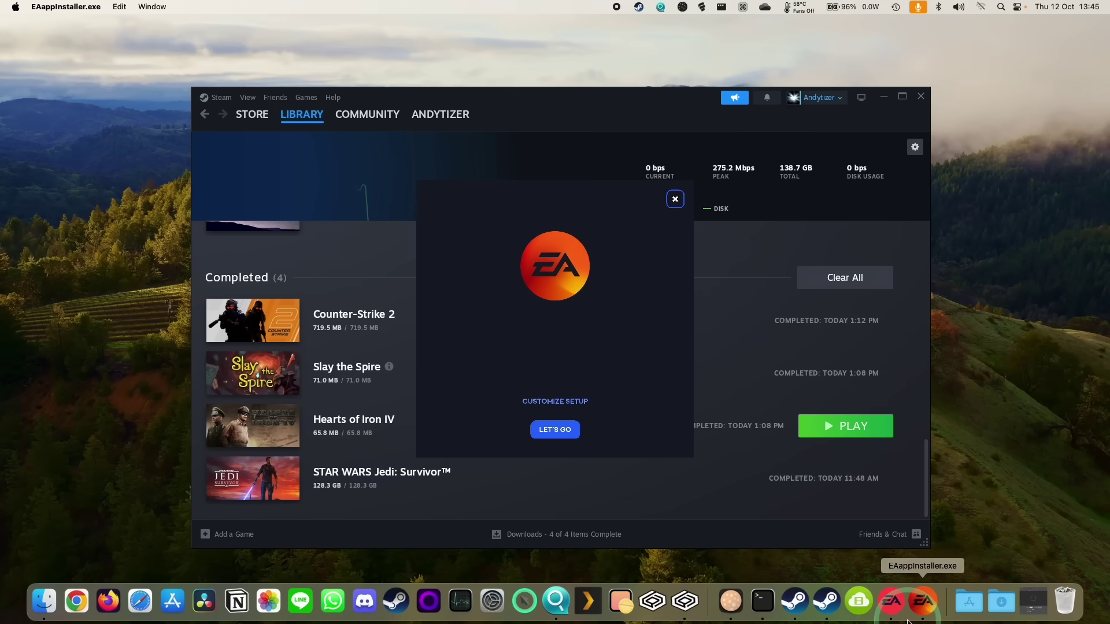
Start the EA app setup with LET'S GO, then close the winedbg Program Error after it crashes.
left_click(626, 460)
left_click(883, 97)
left_click(546, 431)
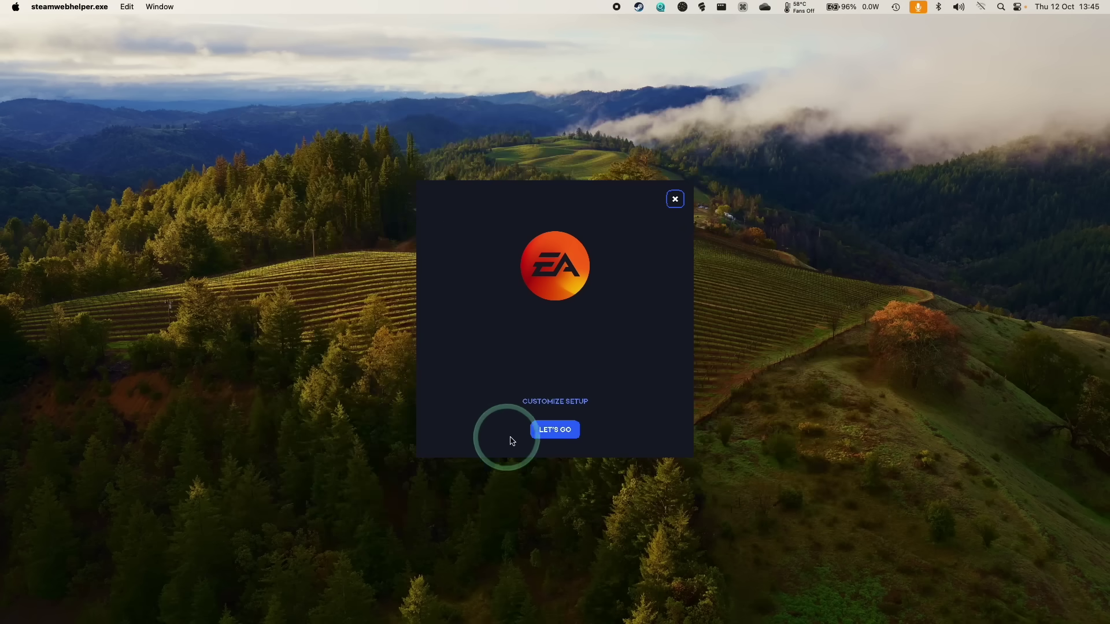
left_click(546, 435)
left_click(144, 100)
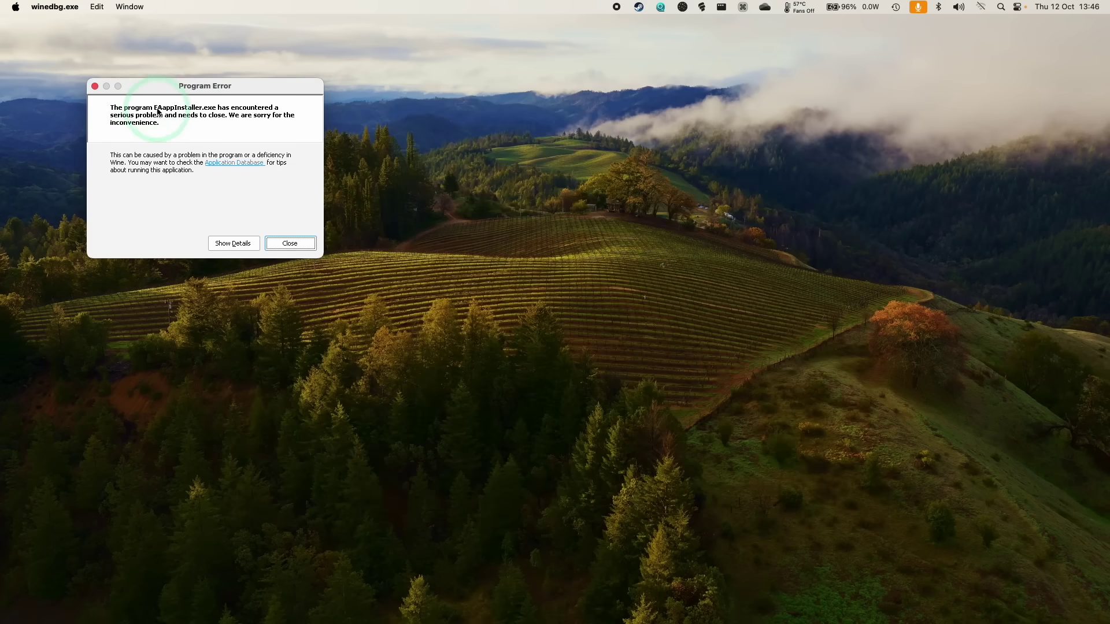
left_click(195, 117)
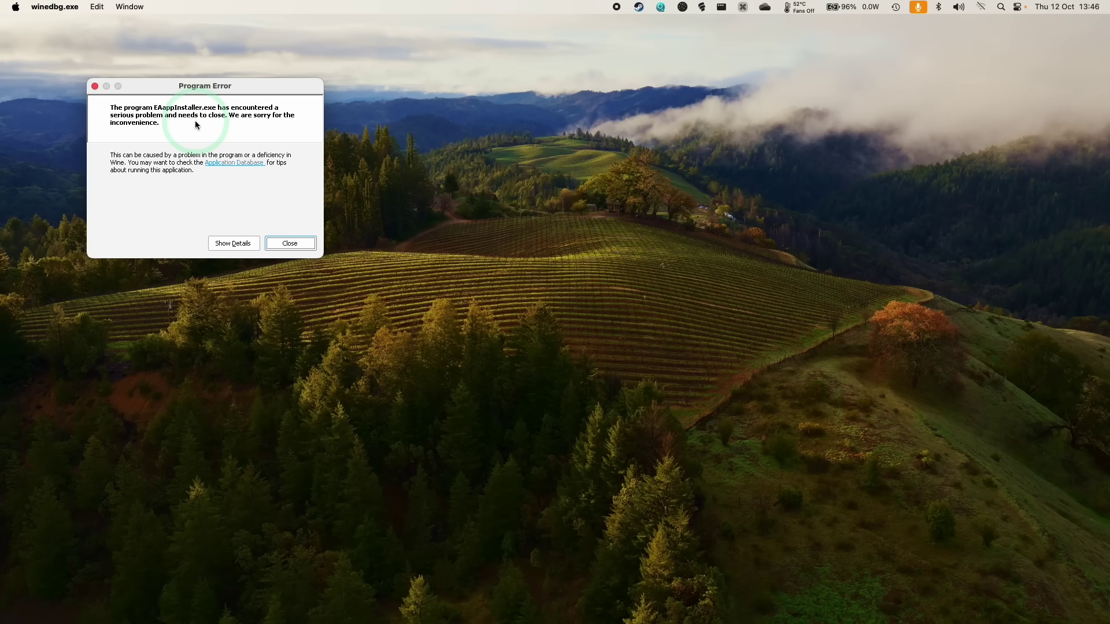
left_click(259, 139)
left_click(290, 243)
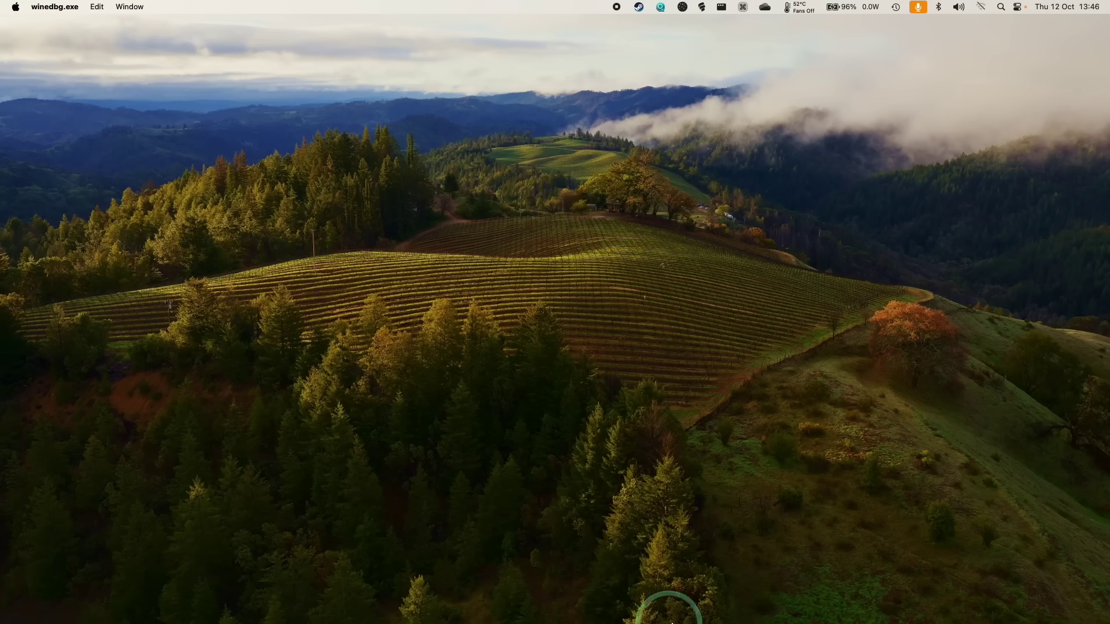
Quit Steam and close every program running in the Steam bottle.
mouse_move(687, 621)
left_click(648, 603)
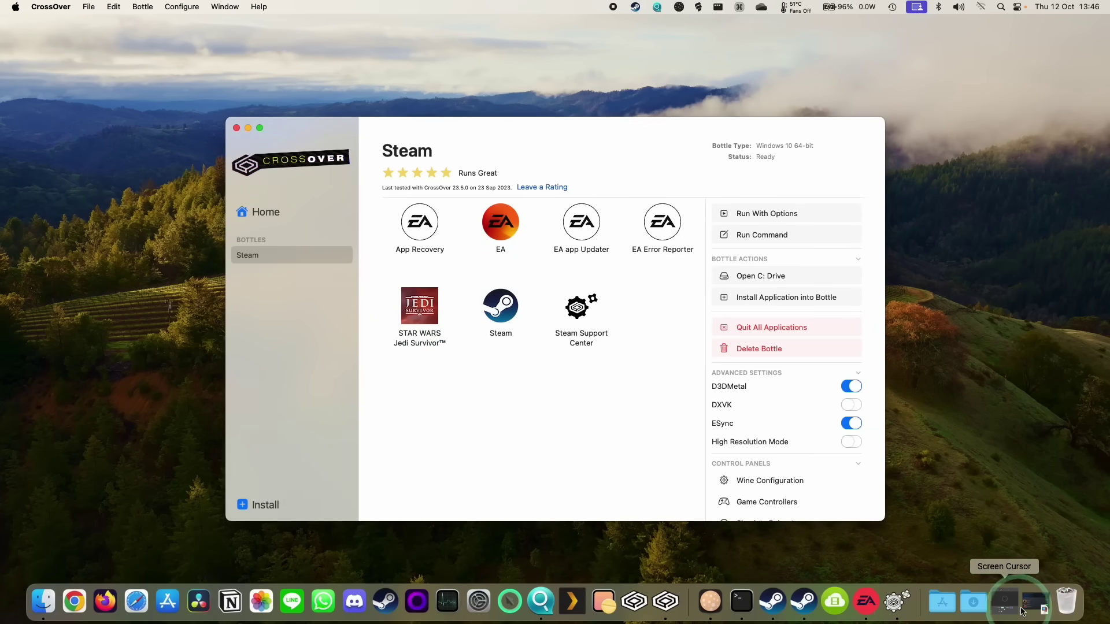
left_click(210, 101)
left_click(231, 233)
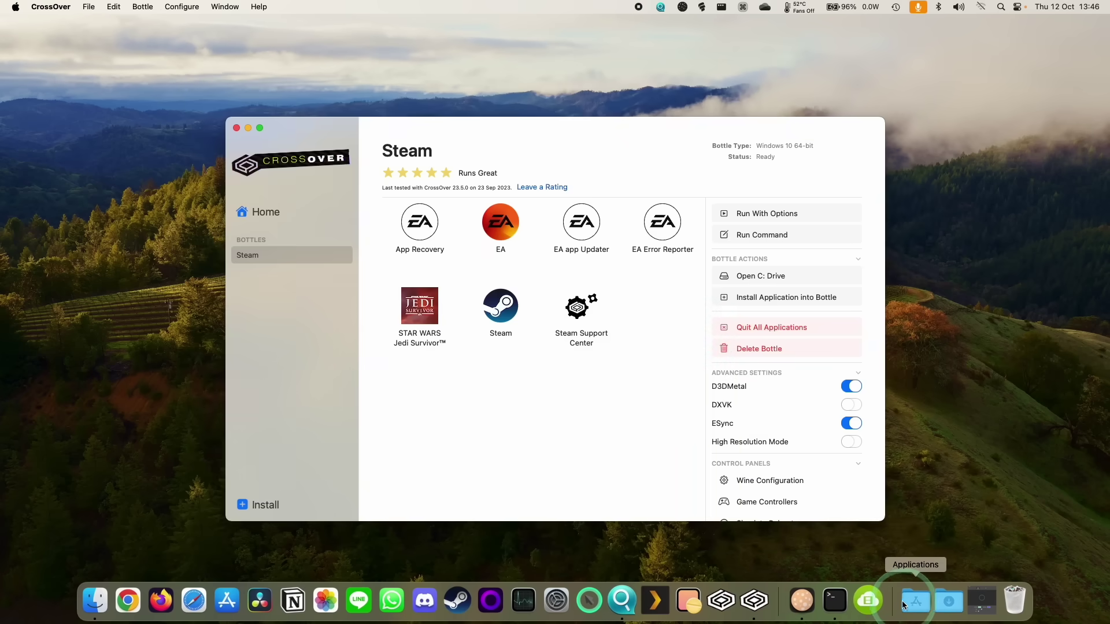
left_click(535, 445)
left_click(288, 258)
left_click(778, 304)
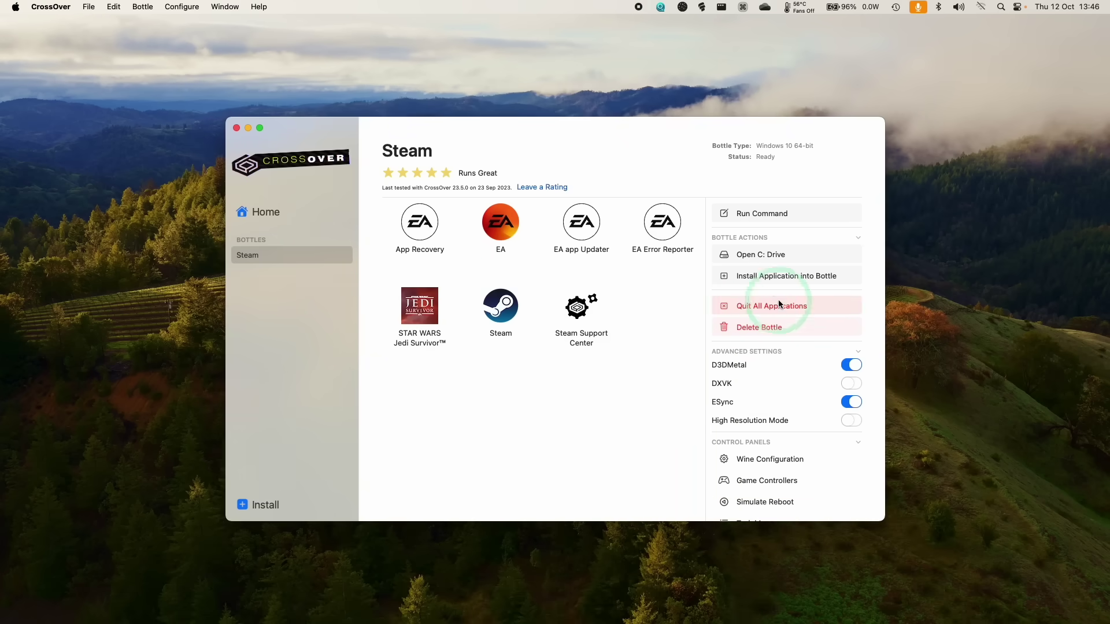
Search 'ea app' and install the EA App for Steam profile into the bottle.
left_click(758, 276)
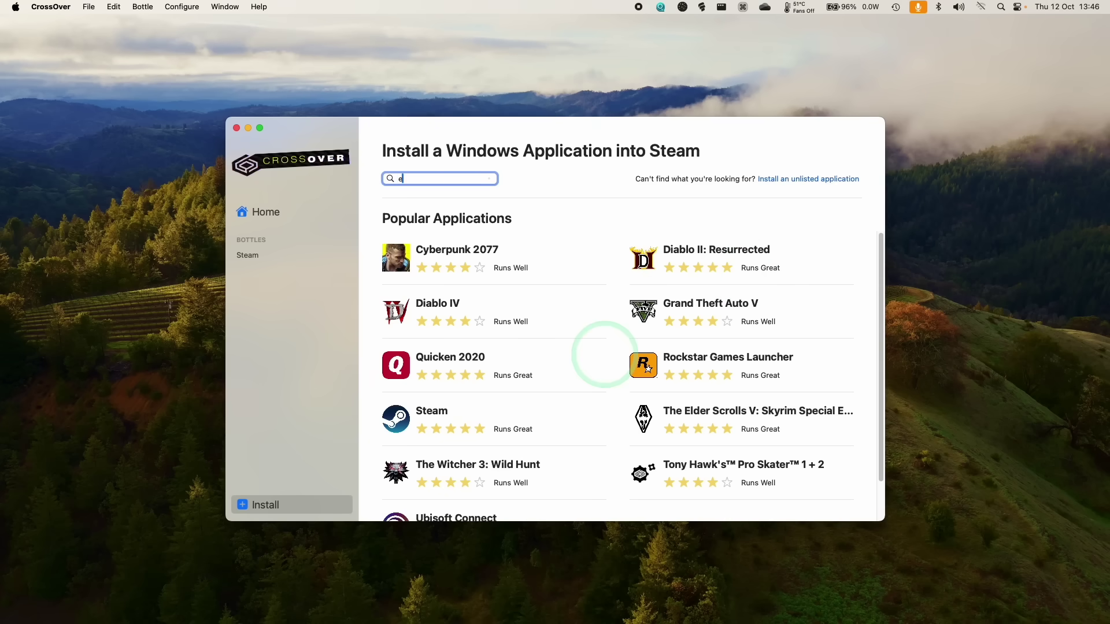
type("ea app")
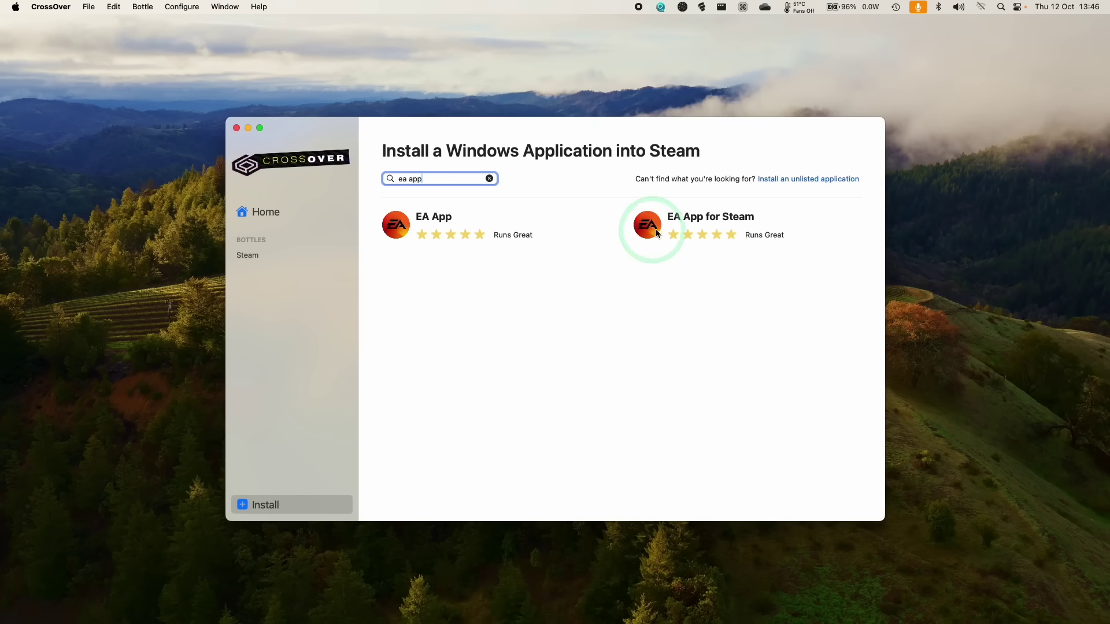
left_click(670, 223)
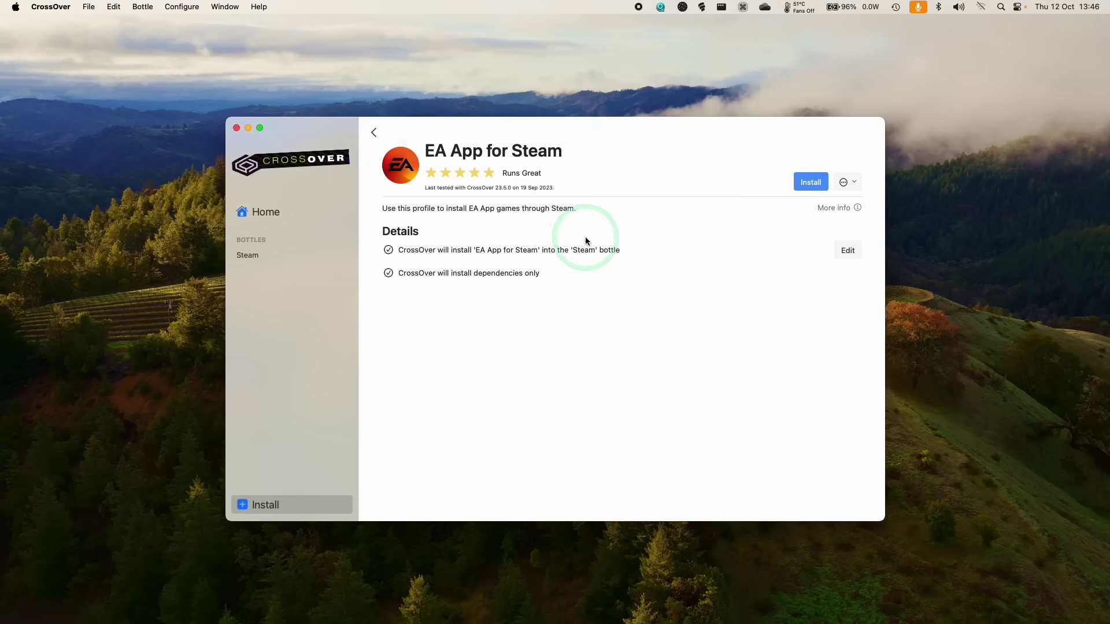
left_click(810, 185)
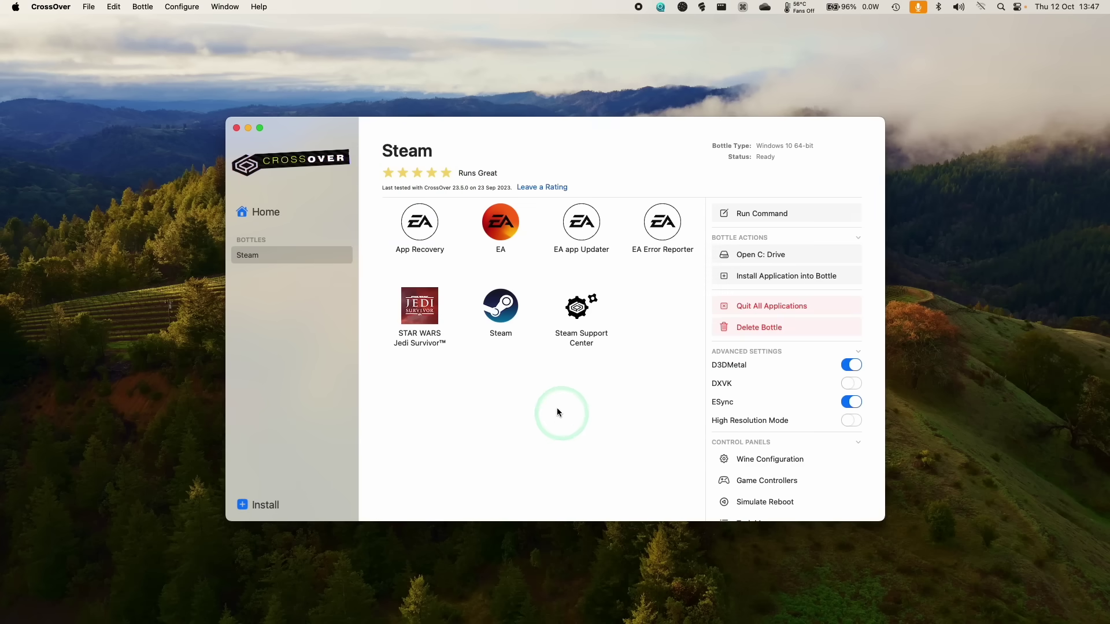
Launch Steam from the bottle and hit PLAY on STAR WARS Jedi: Survivor.
double_click(502, 312)
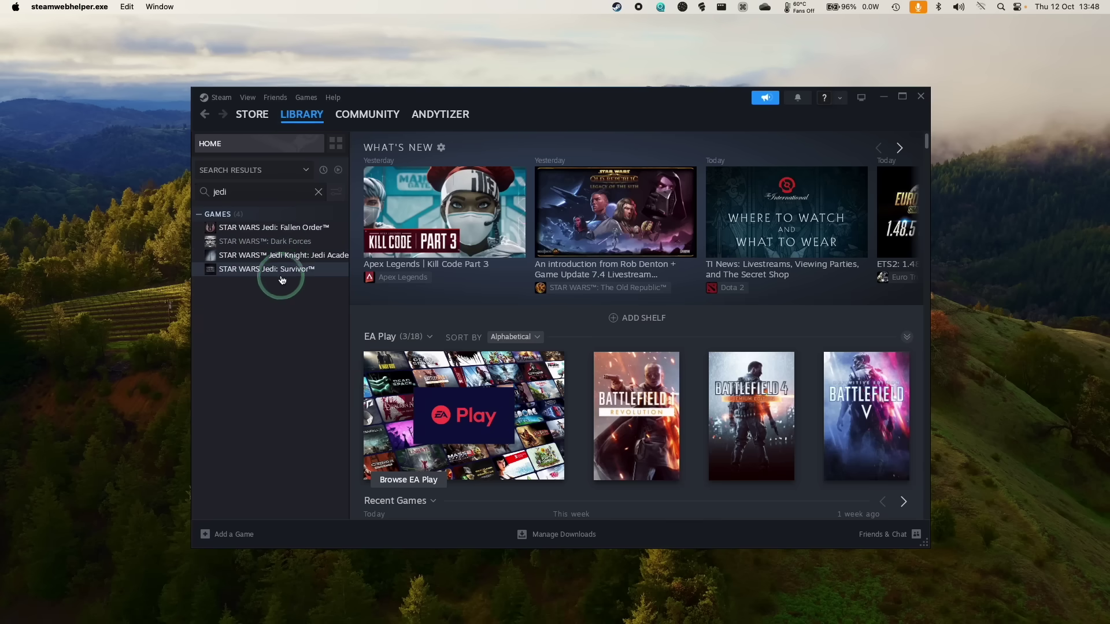
left_click(286, 269)
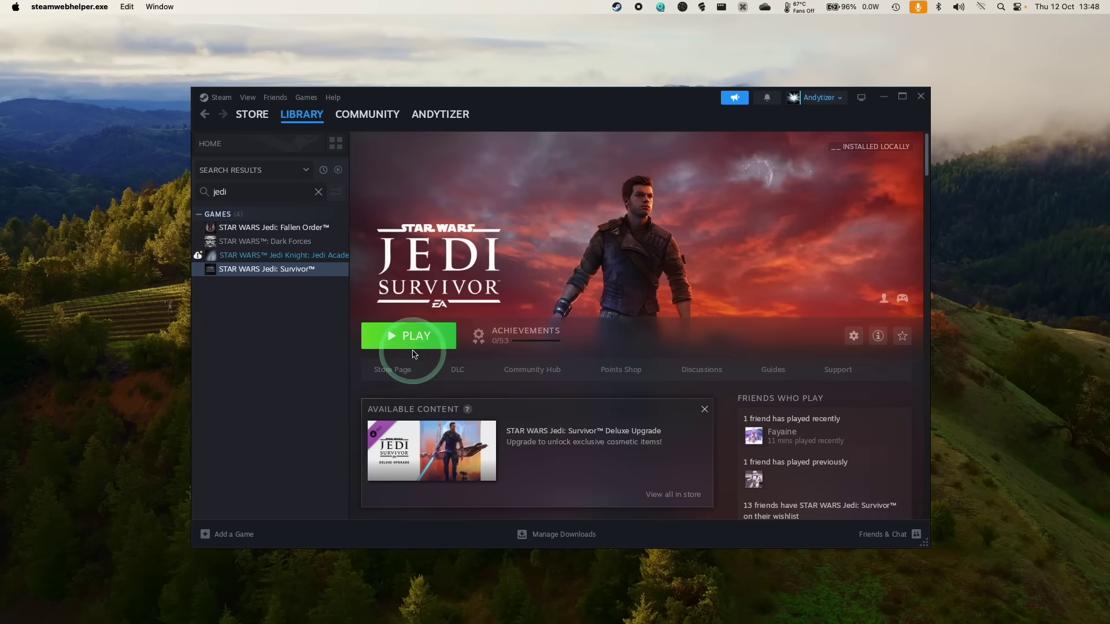
left_click(857, 604)
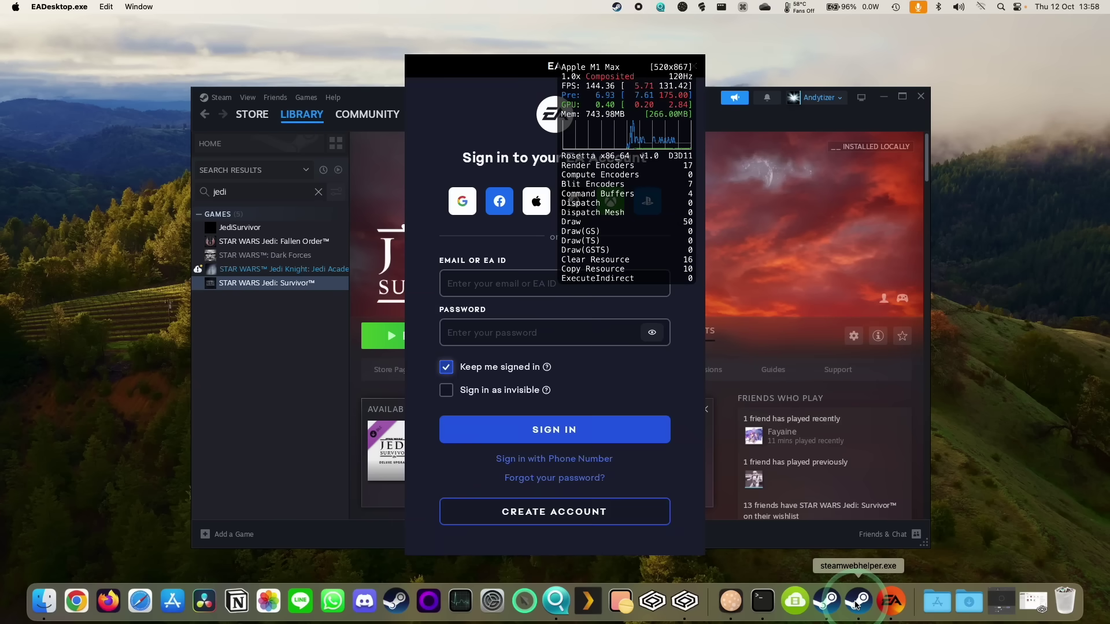
Sign in to the EA account with its e-mail address and password.
left_click(609, 267)
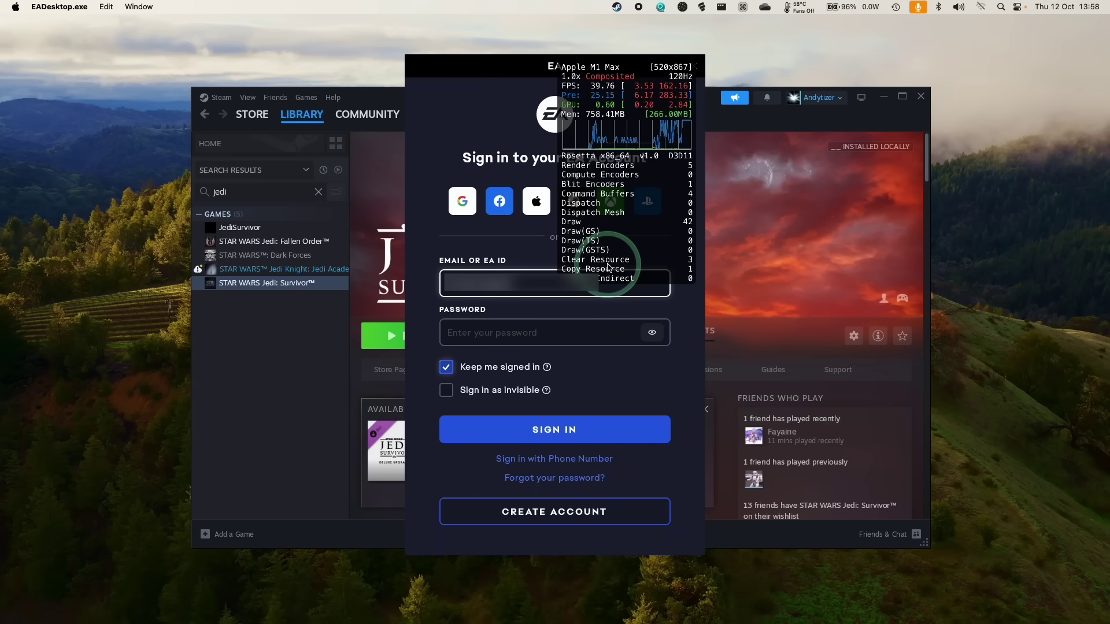
key("Tab")
type("••••••••••")
key("Return")
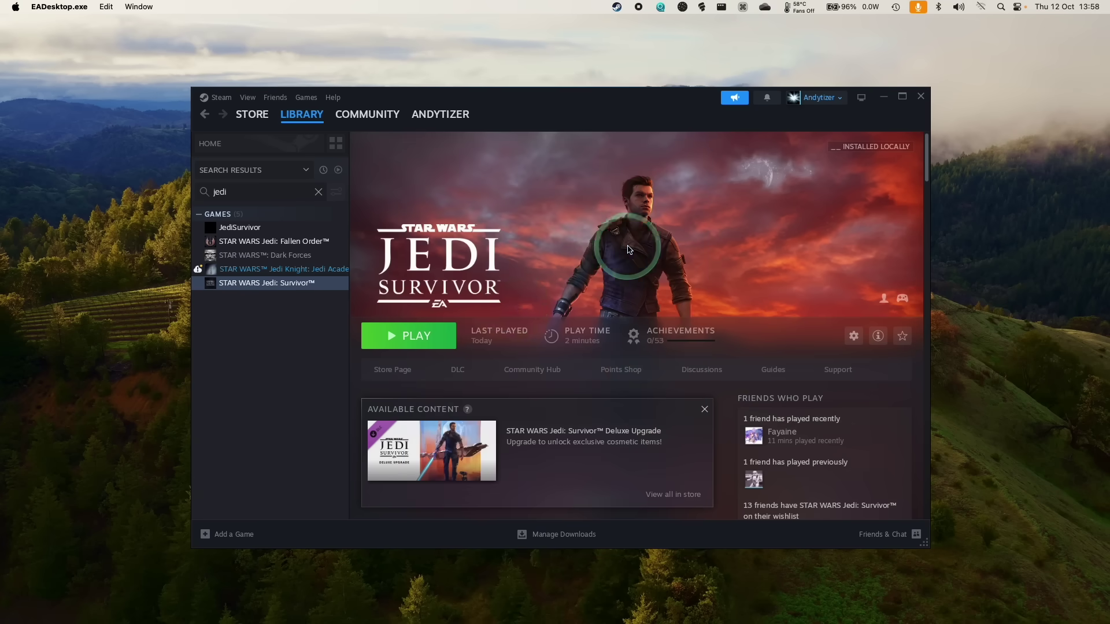
Quit an unneeded Dock app and raise the volume while the game's intro plays.
left_click(883, 607)
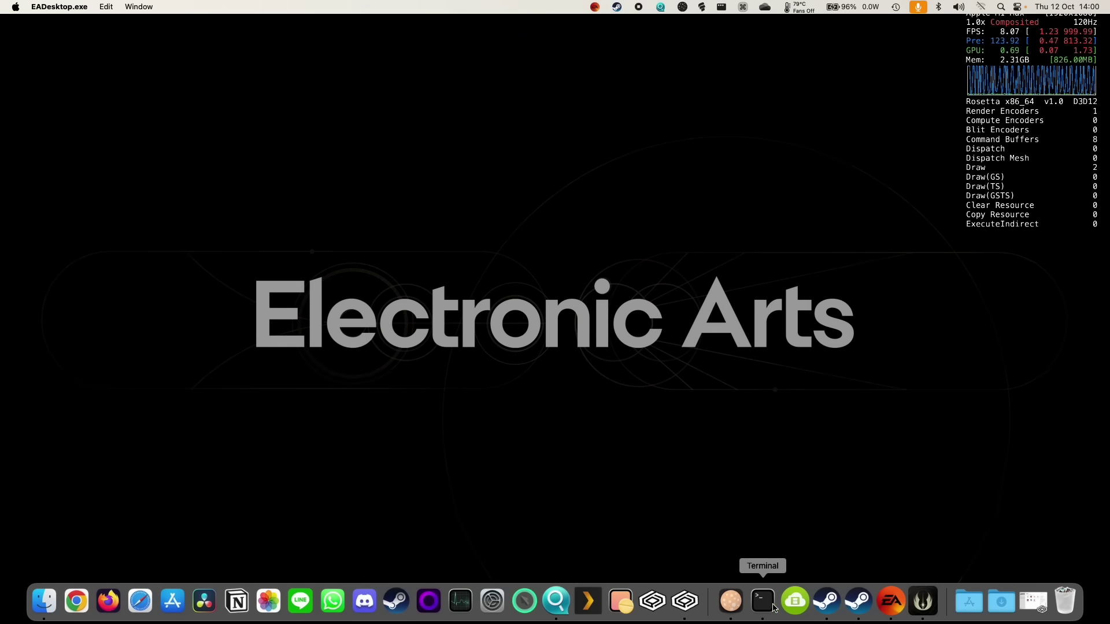
mouse_move(583, 622)
right_click(556, 601)
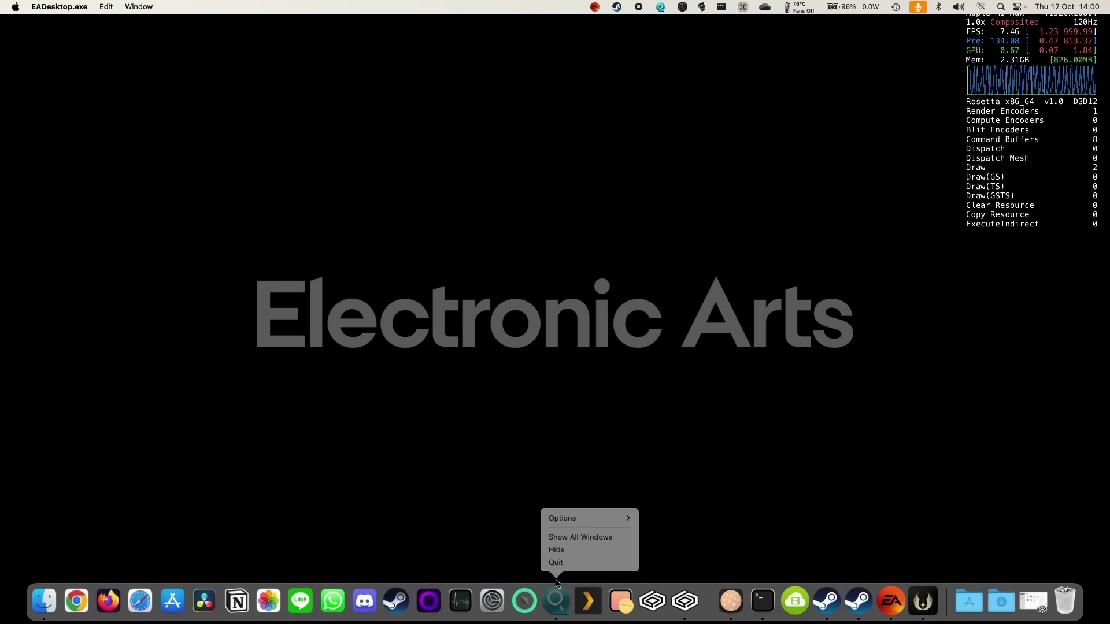
left_click(571, 564)
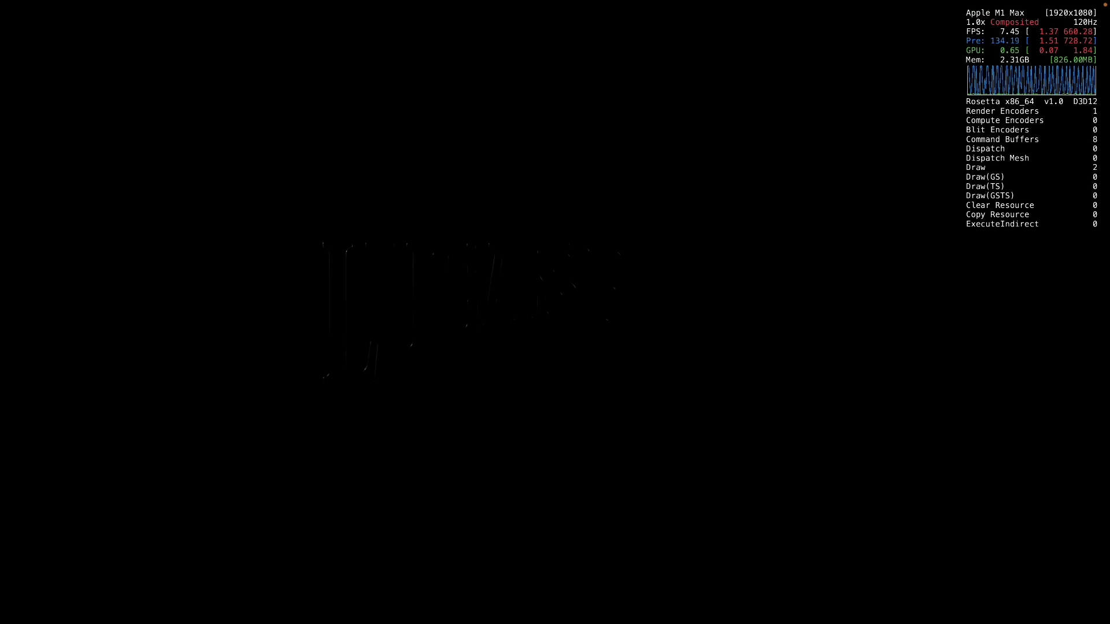
key("XF86AudioRaiseVolume")
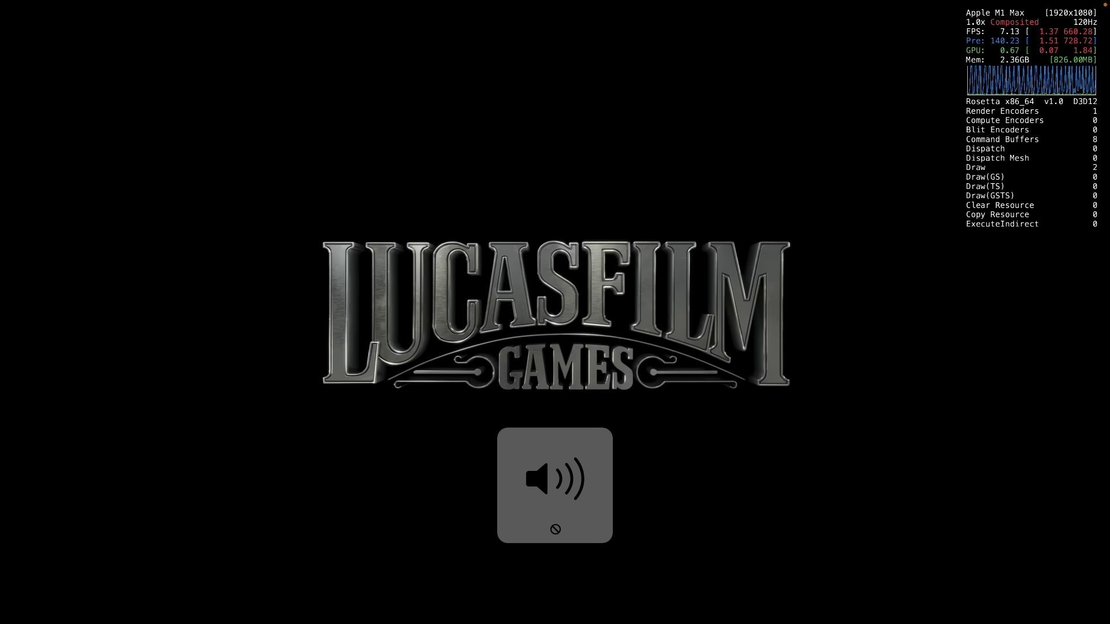